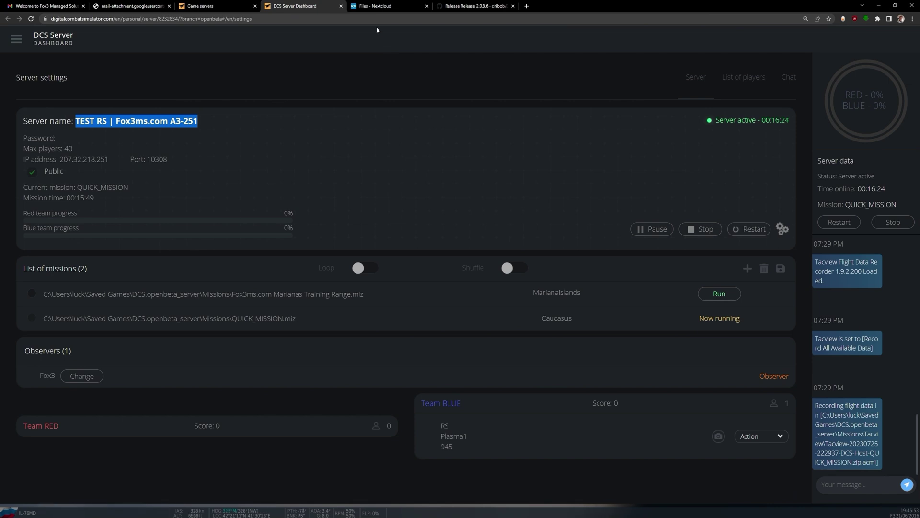
Step: Upload Operation_Snowfox.miz from the computer into the Nextcloud files
{"action": "left_click", "coordinate": [367, 8]}
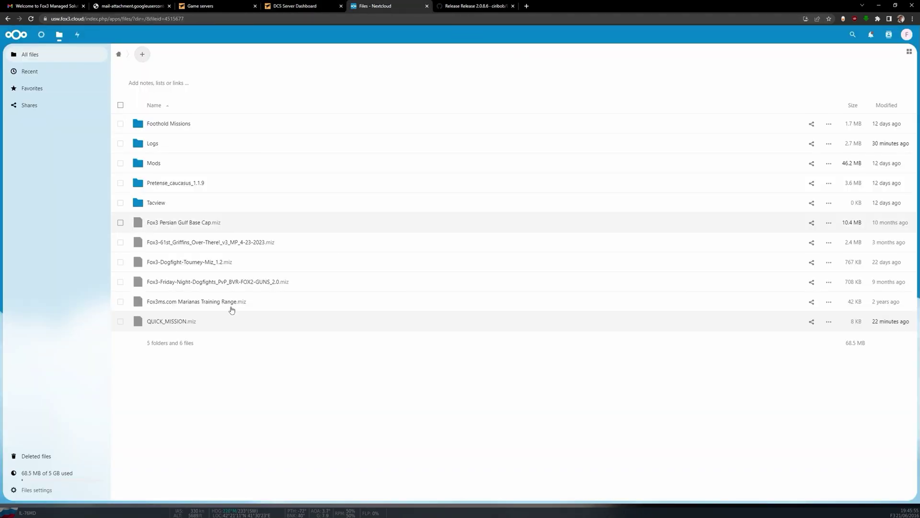
{"action": "left_click", "coordinate": [142, 55]}
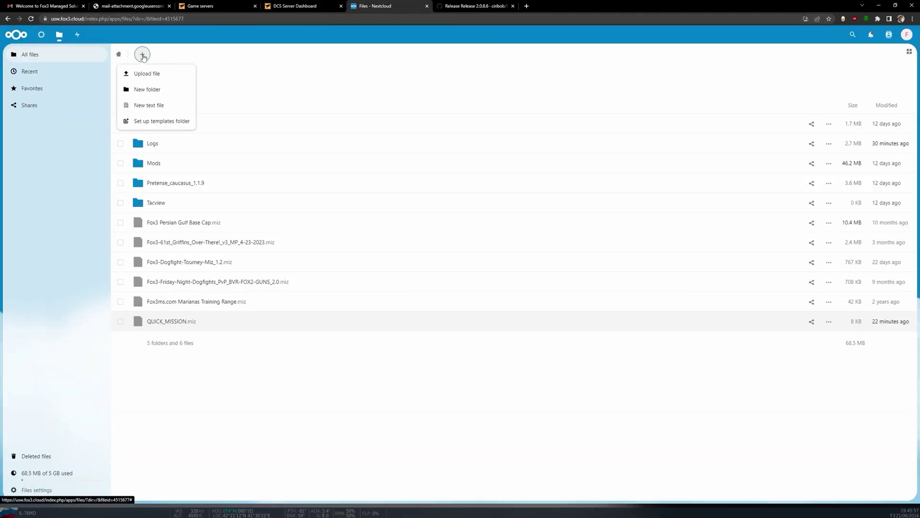
{"action": "left_click", "coordinate": [149, 74]}
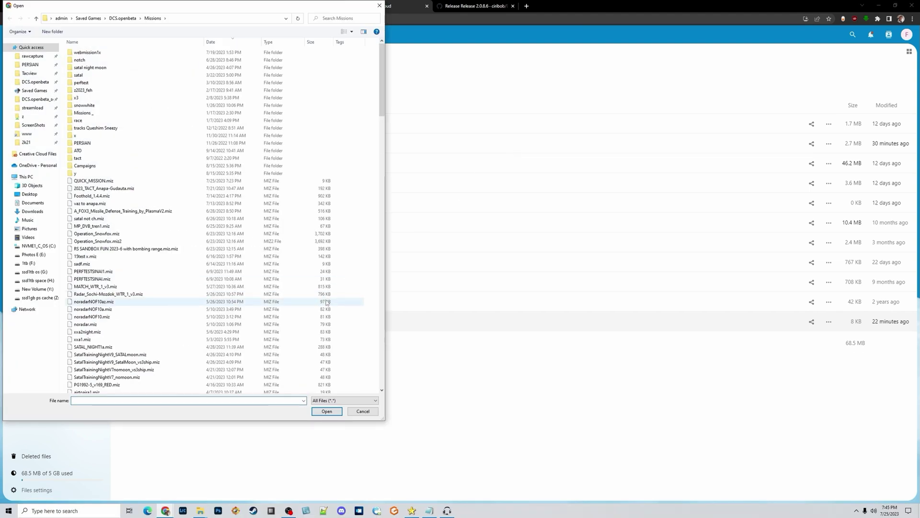
{"action": "left_click", "coordinate": [177, 241]}
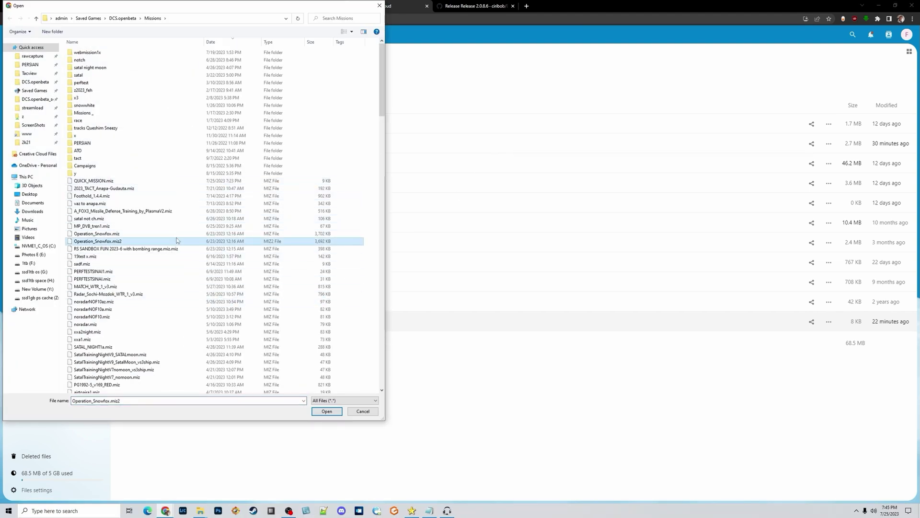
{"action": "left_click", "coordinate": [175, 234]}
{"action": "left_click", "coordinate": [326, 411]}
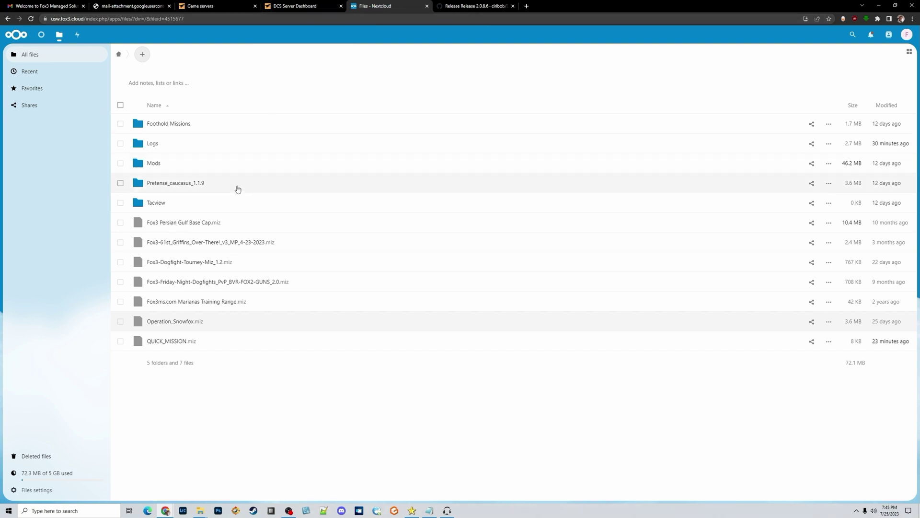
Step: Add Operation_Snowfox.miz from the server's Missions folder to the List of missions
{"action": "left_click", "coordinate": [293, 10]}
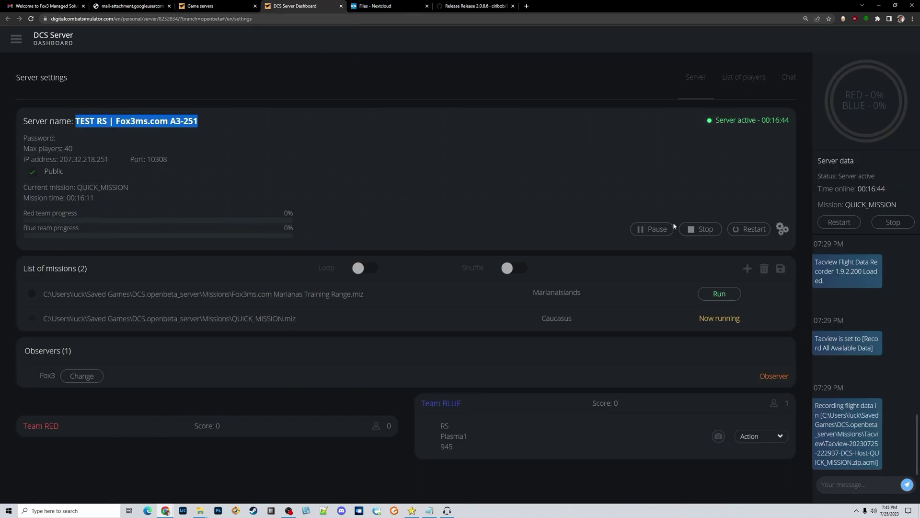
{"action": "left_click", "coordinate": [747, 271]}
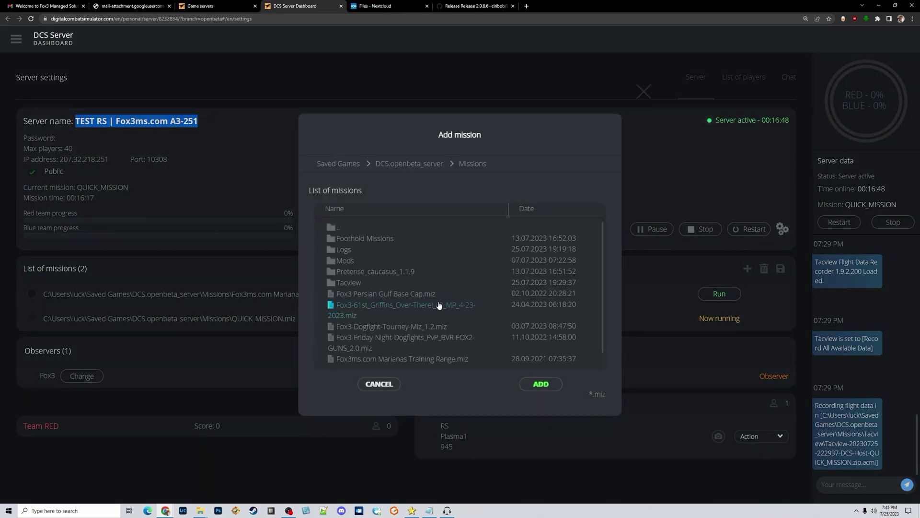
{"action": "scroll", "coordinate": [421, 280], "scroll_direction": "down", "scroll_amount": 1}
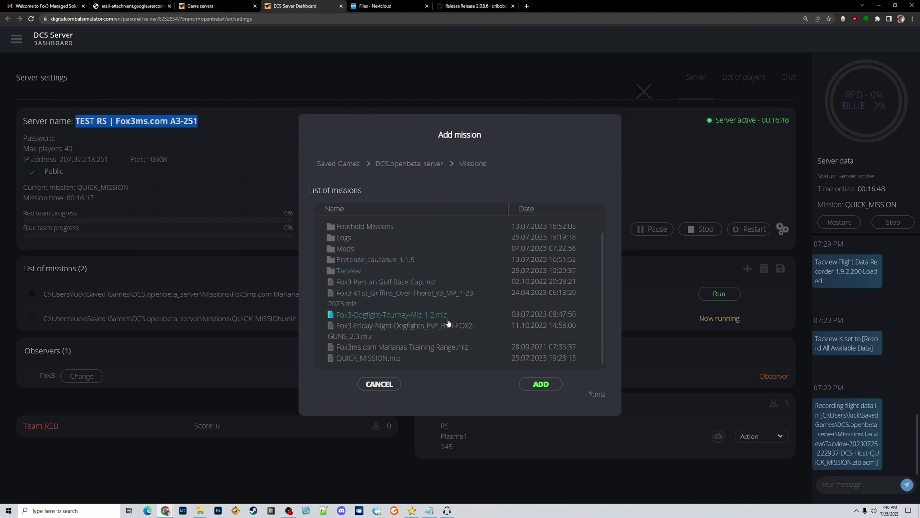
{"action": "scroll", "coordinate": [364, 247], "scroll_direction": "up", "scroll_amount": 1}
{"action": "left_click", "coordinate": [347, 227]}
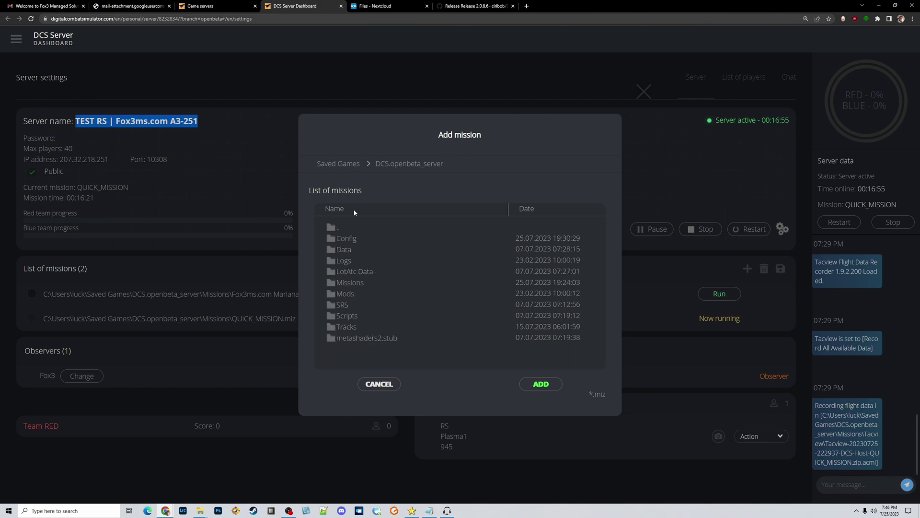
{"action": "left_click", "coordinate": [356, 284]}
{"action": "scroll", "coordinate": [359, 295], "scroll_direction": "down", "scroll_amount": 3}
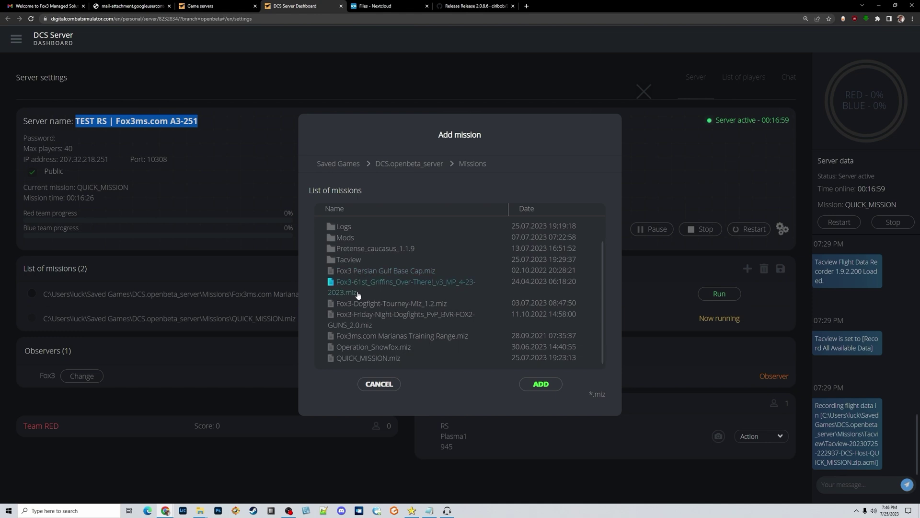
{"action": "left_click", "coordinate": [385, 351]}
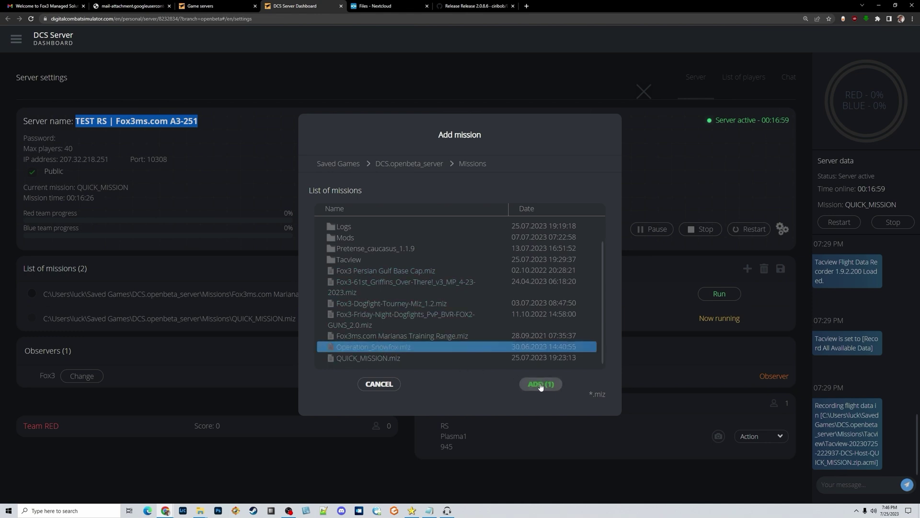
{"action": "left_click", "coordinate": [541, 384]}
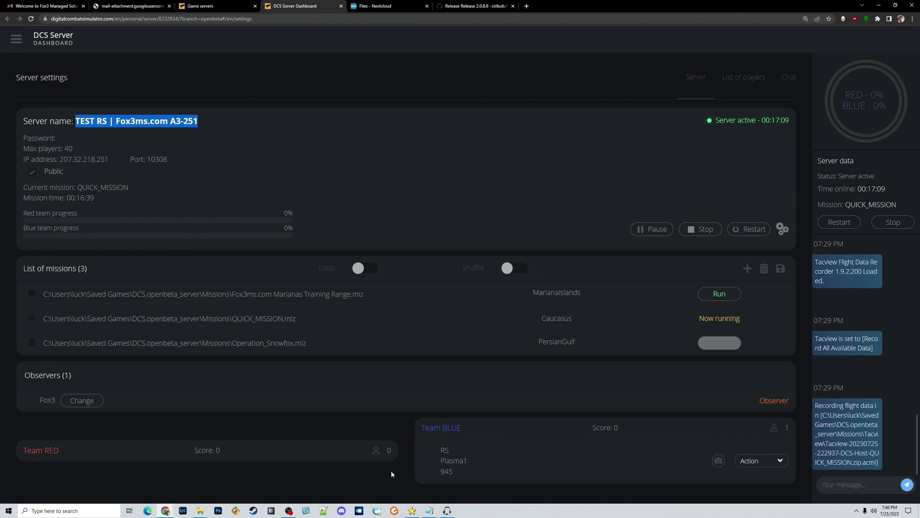
Step: Resume the paused game, then run Operation_Snowfox.miz on the server and return to DCS
{"action": "left_click", "coordinate": [394, 512]}
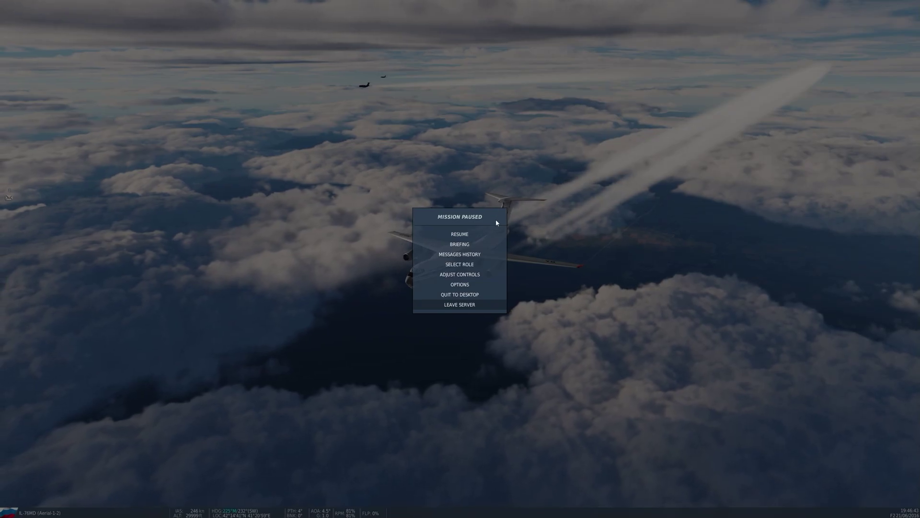
{"action": "left_click", "coordinate": [459, 234]}
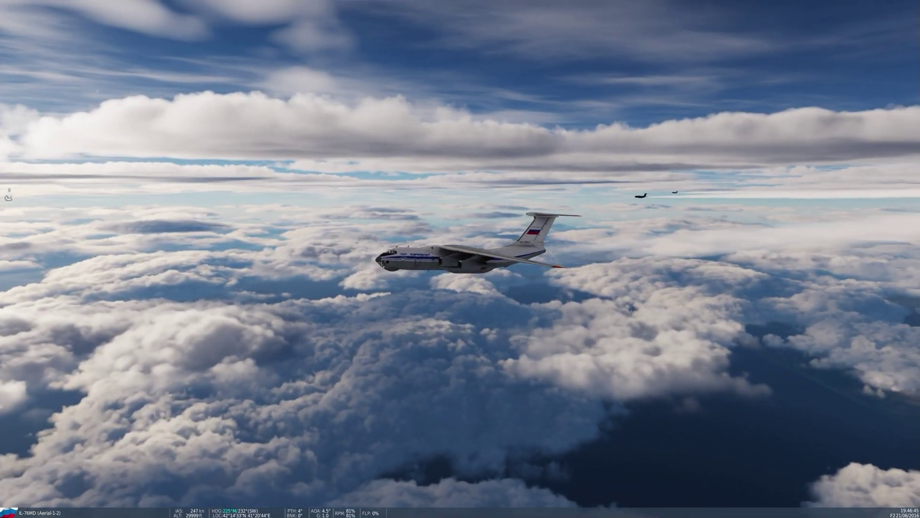
{"action": "key", "text": "alt+Tab"}
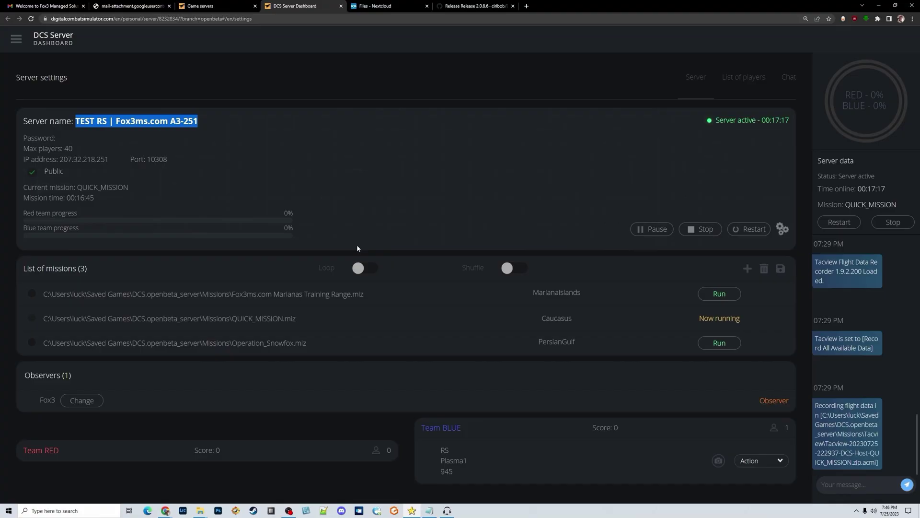
{"action": "left_click", "coordinate": [717, 343]}
{"action": "key", "text": "alt+Tab"}
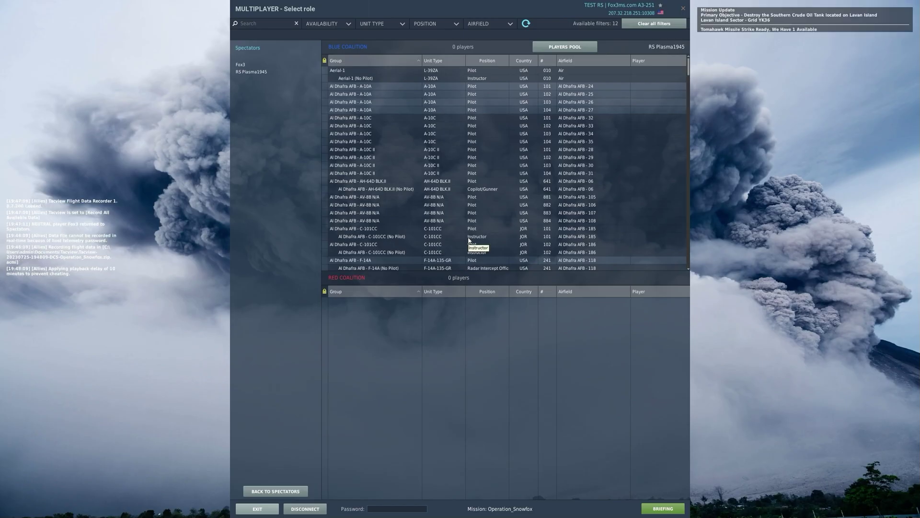
Step: Take the Blue Coalition F-5E-3 slot 501, view the briefing, and start flying
{"action": "scroll", "coordinate": [419, 249], "scroll_direction": "down", "scroll_amount": 10}
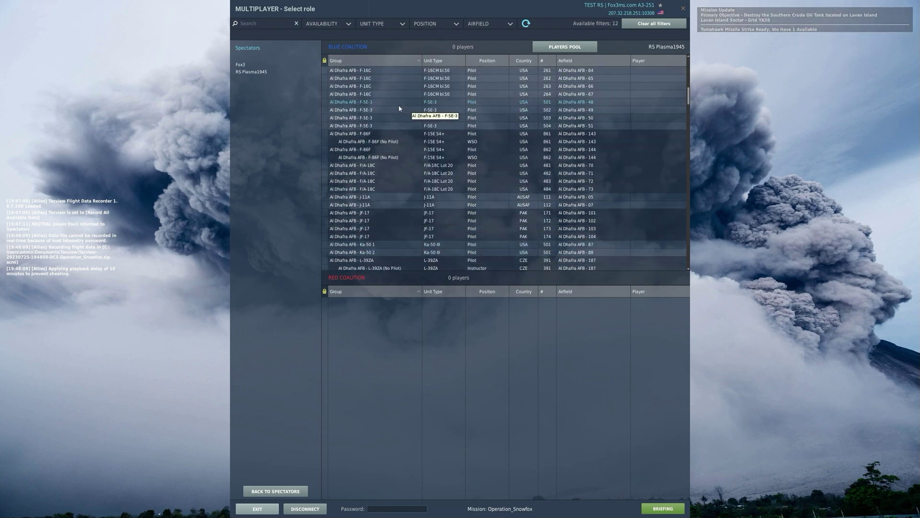
{"action": "double_click", "coordinate": [398, 104]}
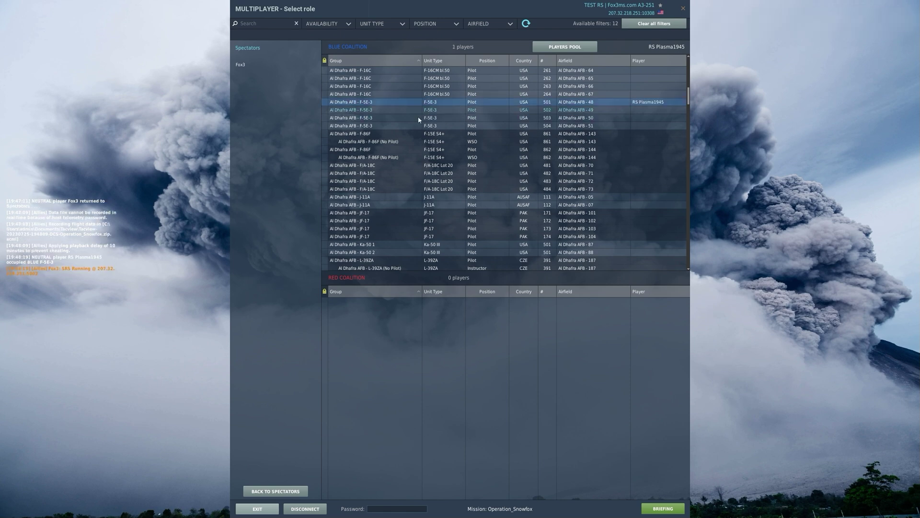
{"action": "left_click", "coordinate": [663, 510]}
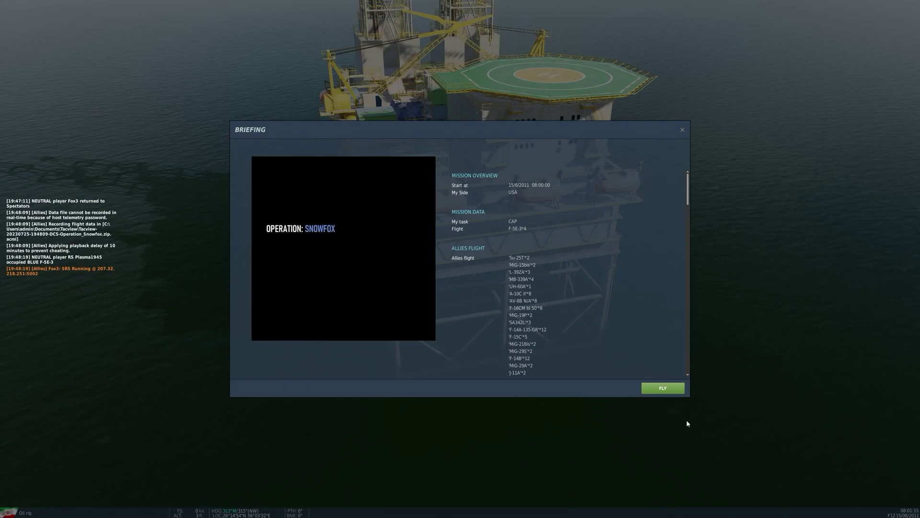
{"action": "left_click", "coordinate": [644, 387]}
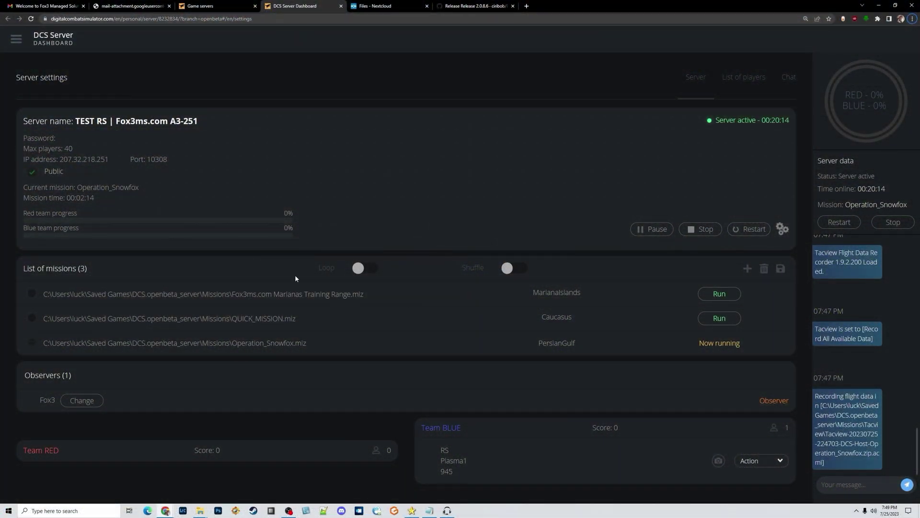
Step: Enter a server password in the dashboard settings and save it
{"action": "left_click", "coordinate": [782, 229]}
{"action": "left_click", "coordinate": [111, 142]}
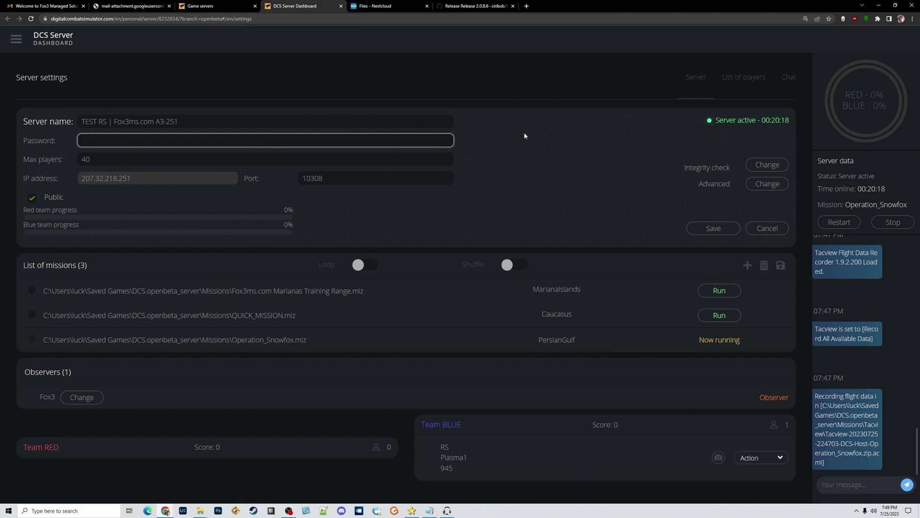
{"action": "type", "text": "password"}
{"action": "left_click_drag", "start_coordinate": [123, 141], "coordinate": [45, 135]}
{"action": "type", "text": "Password"}
{"action": "left_click", "coordinate": [714, 230]}
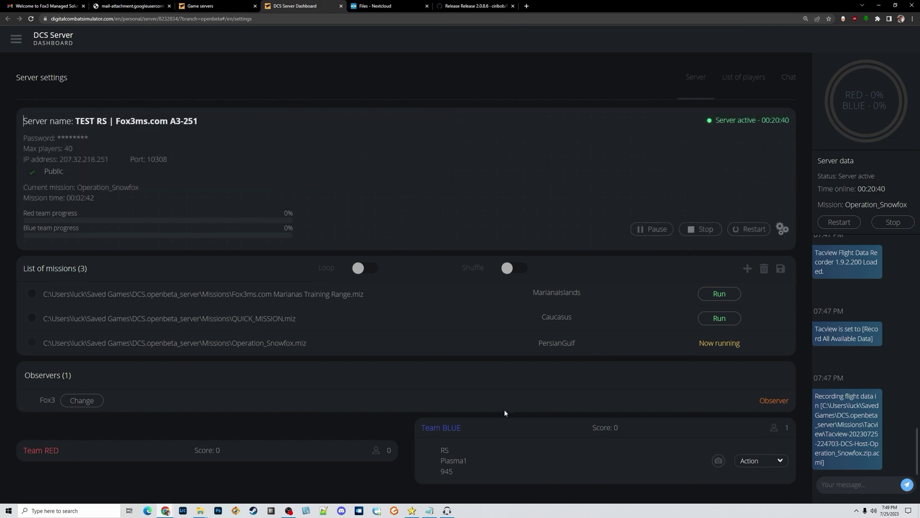
Step: Restart the server so the saved password takes effect
{"action": "left_click_drag", "start_coordinate": [56, 143], "coordinate": [120, 144]}
{"action": "left_click_drag", "start_coordinate": [694, 134], "coordinate": [790, 139]}
{"action": "left_click", "coordinate": [783, 158]}
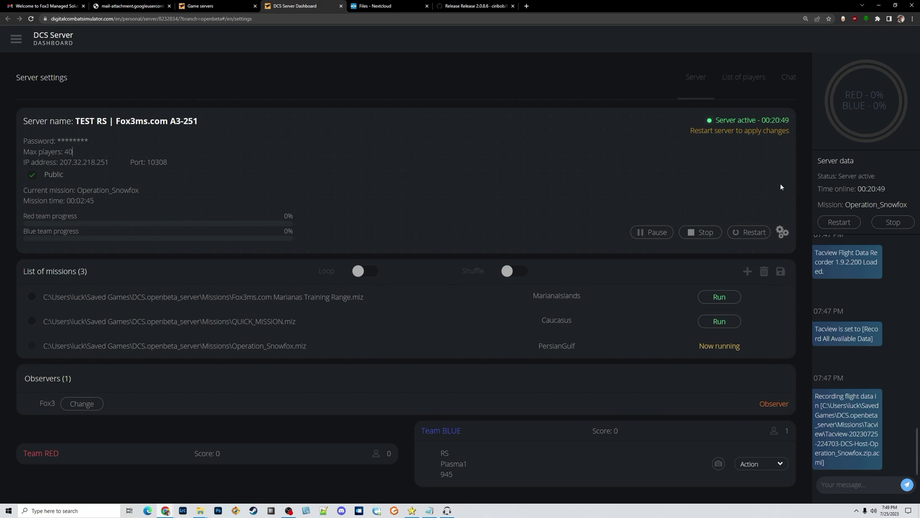
{"action": "left_click", "coordinate": [749, 232]}
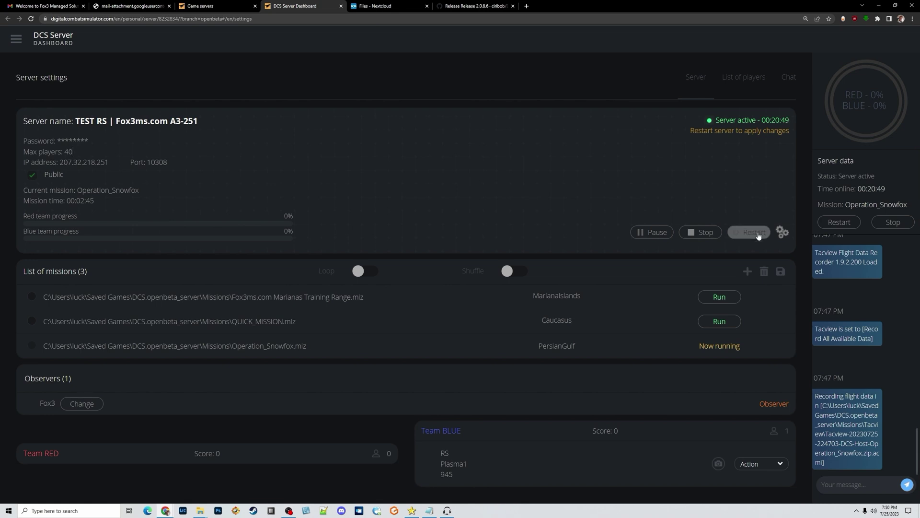
Step: Dismiss the connection timeout warning and filter the server list by '251'
{"action": "key", "text": "alt+Tab"}
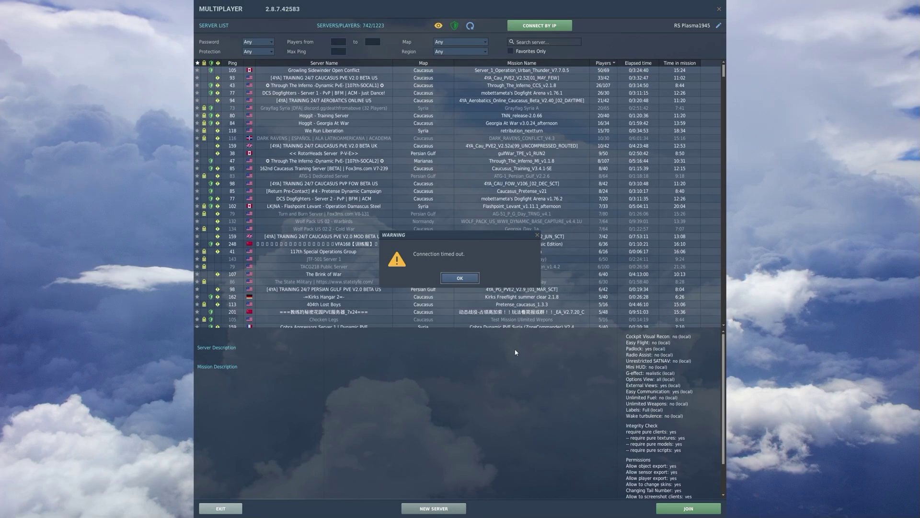
{"action": "left_click", "coordinate": [459, 278]}
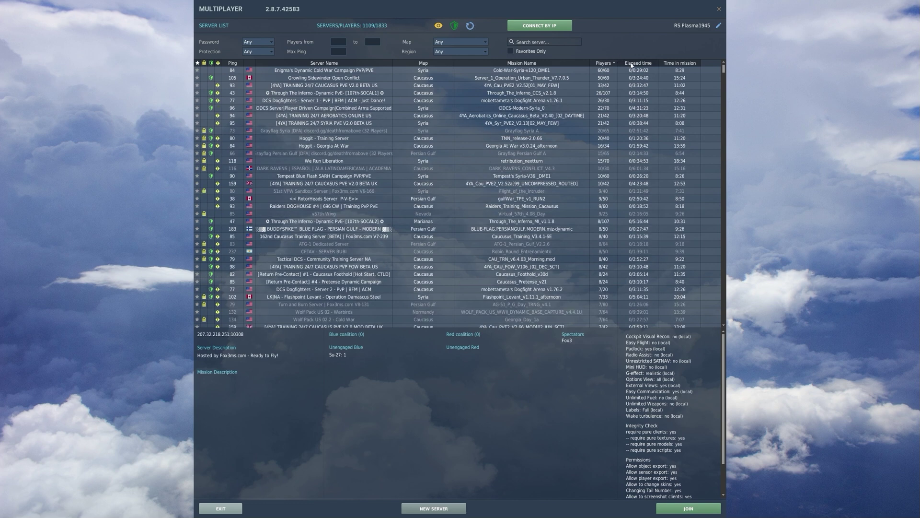
{"action": "left_click", "coordinate": [540, 41]}
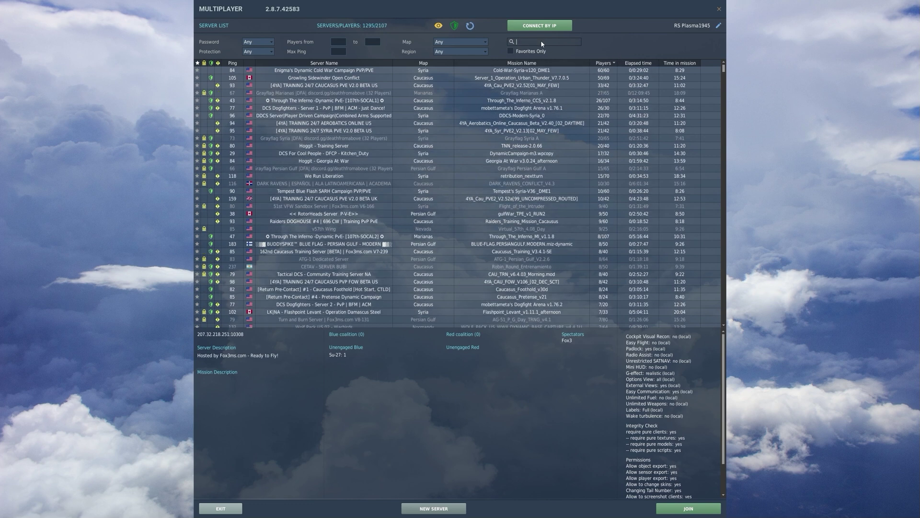
{"action": "type", "text": "251"}
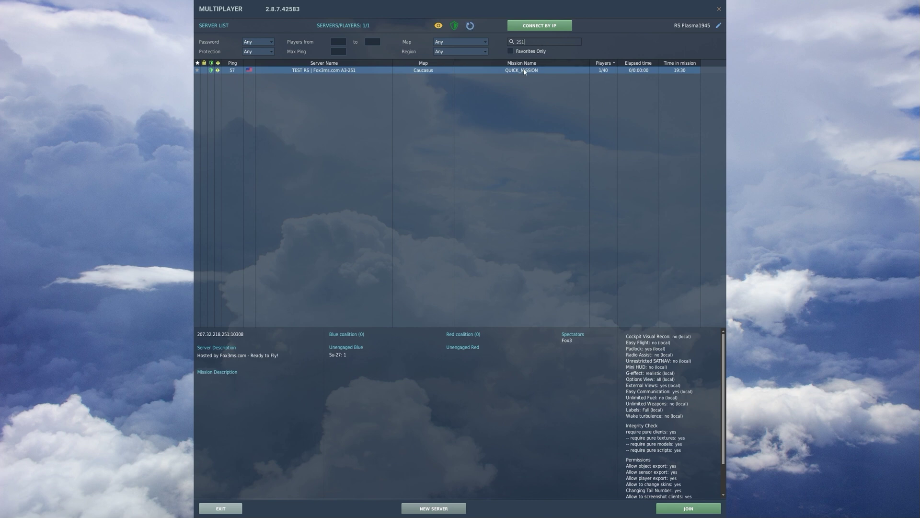
{"action": "left_click", "coordinate": [473, 26]}
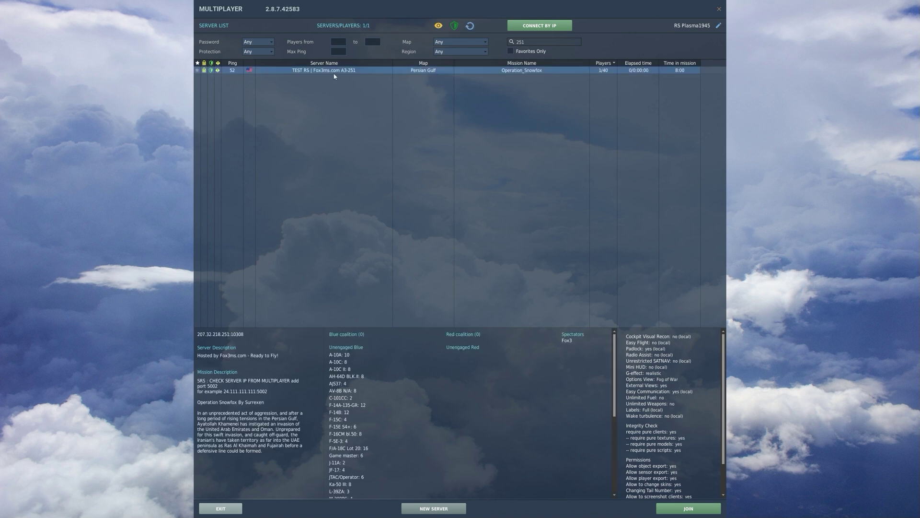
Step: Connect to the TEST RS server, entering its password
{"action": "double_click", "coordinate": [277, 74]}
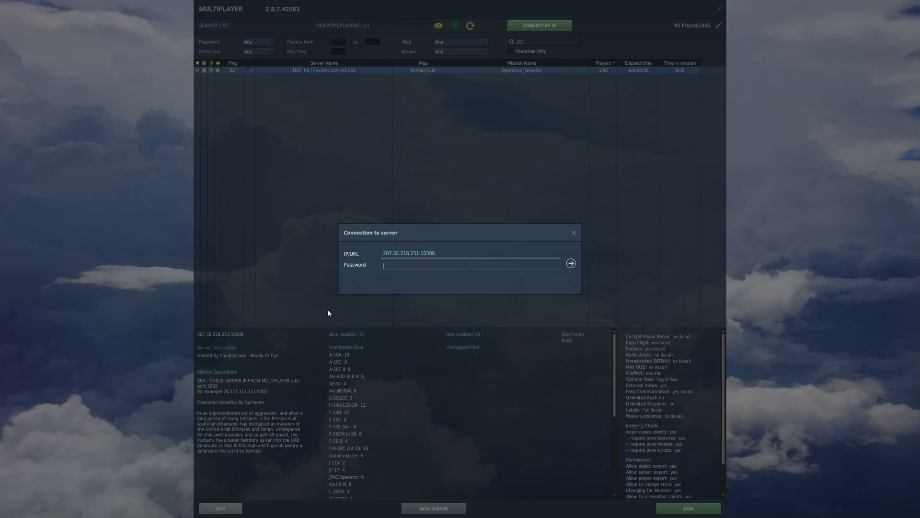
{"action": "type", "text": "*****"}
{"action": "key", "text": "Return"}
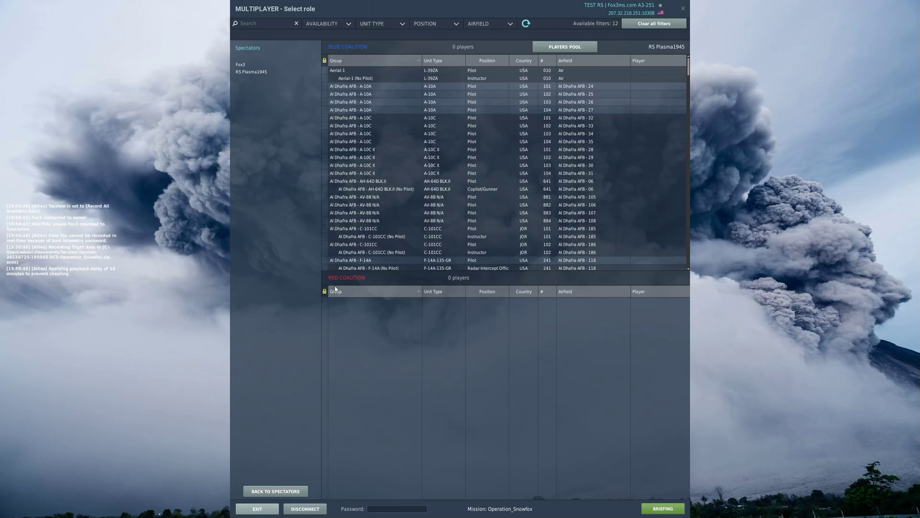
Step: Take the F-16C slot at Al Dhafra AFB, start flying, and switch to the external F2 view
{"action": "scroll", "coordinate": [412, 217], "scroll_direction": "down", "scroll_amount": 7}
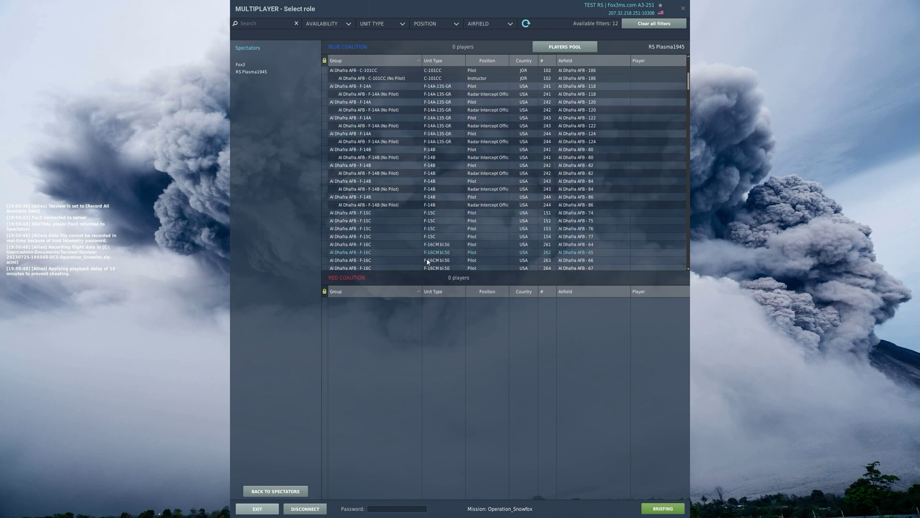
{"action": "left_click", "coordinate": [376, 252]}
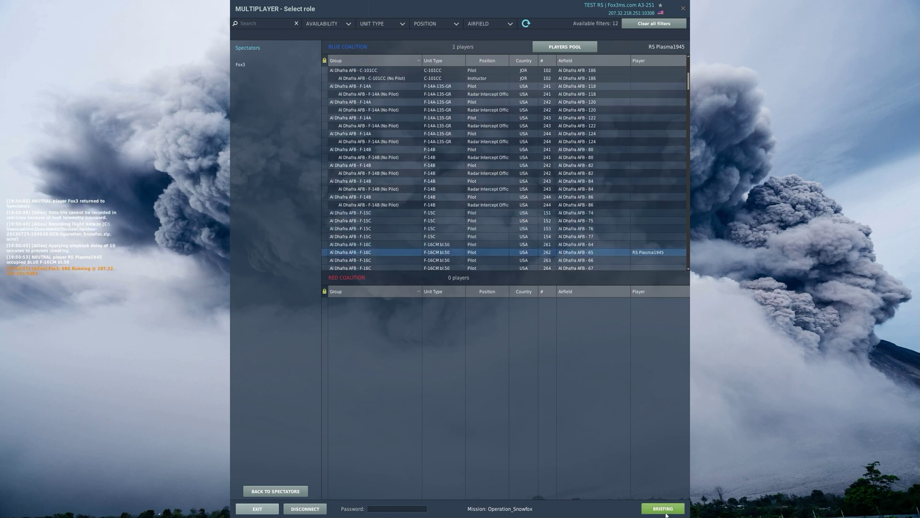
{"action": "left_click", "coordinate": [663, 508]}
{"action": "left_click", "coordinate": [664, 389]}
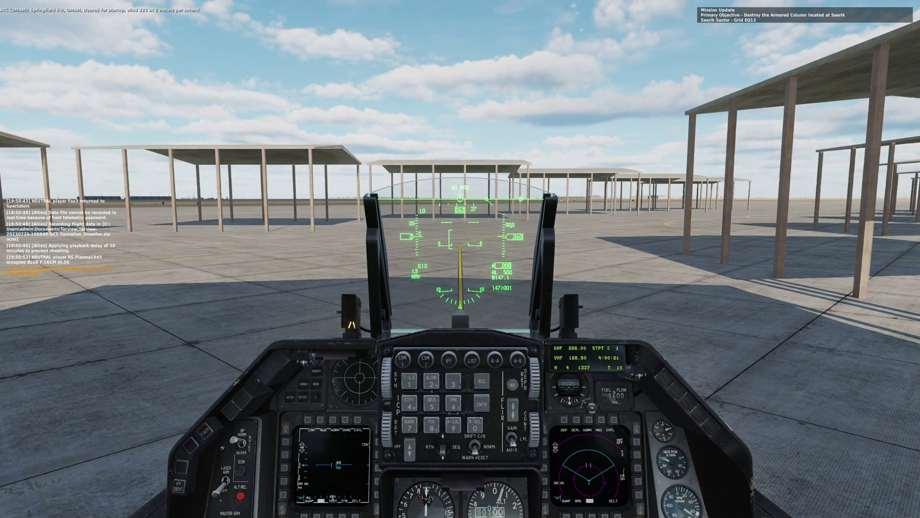
{"action": "key", "text": "F2"}
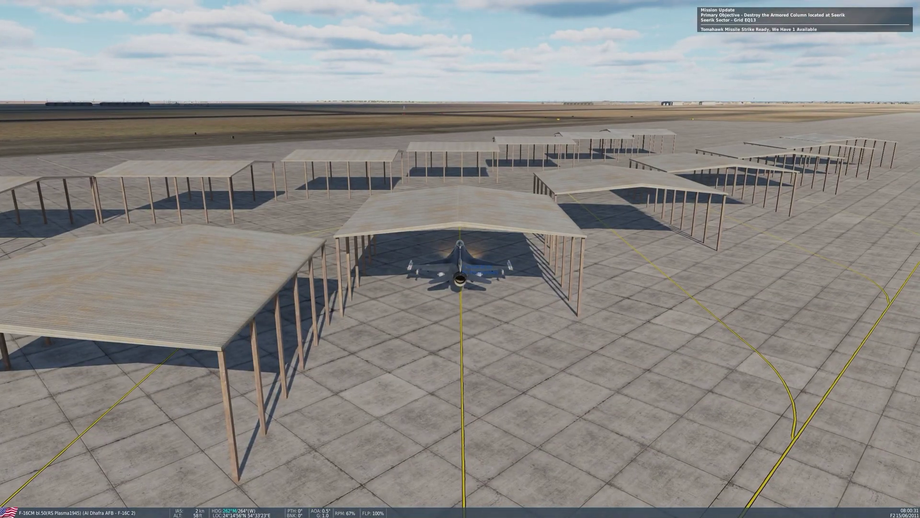
{"action": "key", "text": "alt+Tab"}
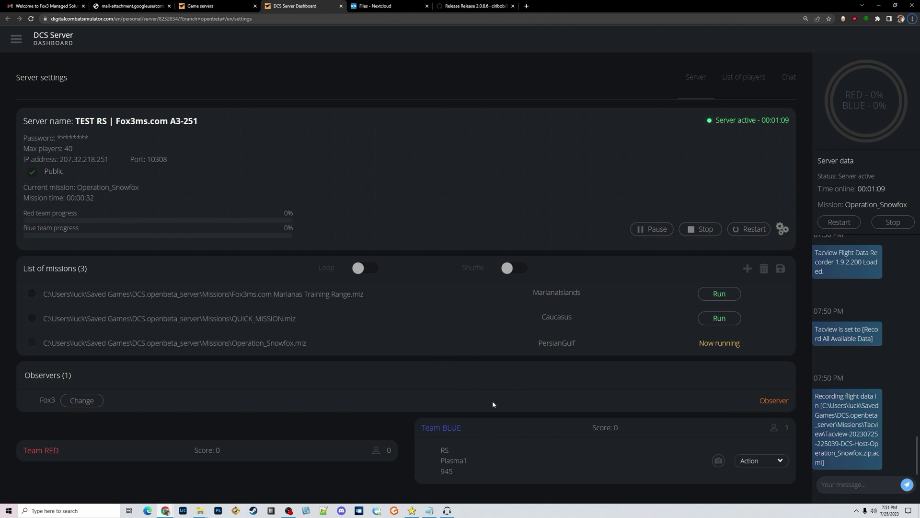
Step: Post a 'HELLO PEOPLE' chat notice that the server is going invisible; keep the IP and PORT
{"action": "left_click", "coordinate": [830, 487]}
{"action": "type", "text": "HELLO PEOPLE"}
{"action": "key", "text": "Return"}
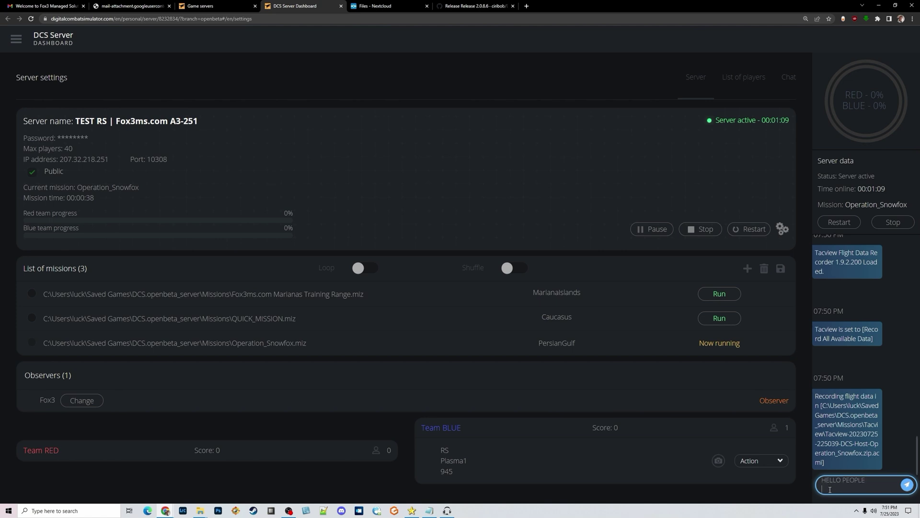
{"action": "type", "text": "I AM GONG TO MAKE TSI S"}
{"action": "key", "text": "BackSpace"}
{"action": "type", "text": "his server invis"}
{"action": "type", "text": "ible"}
{"action": "type", "text": " dont forget th"}
{"action": "type", "text": "e IP and PORT"}
{"action": "left_click", "coordinate": [906, 485]}
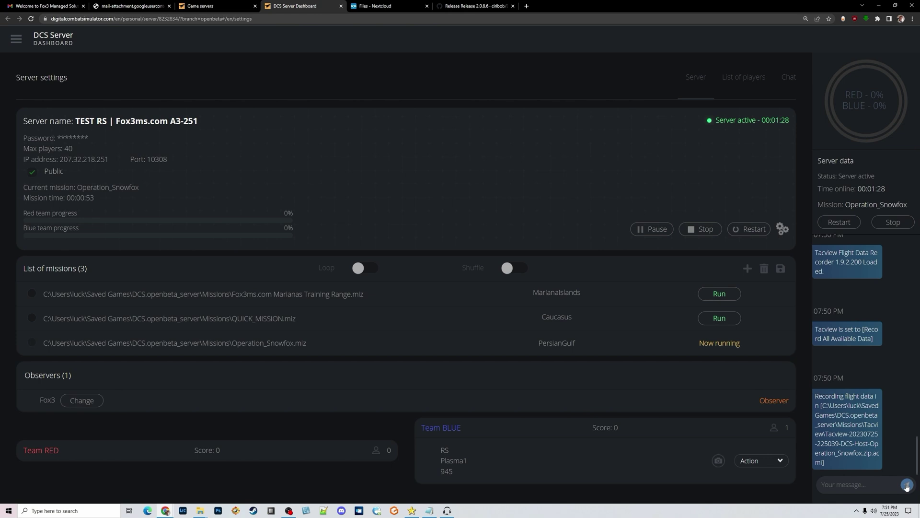
{"action": "key", "text": "alt+Tab"}
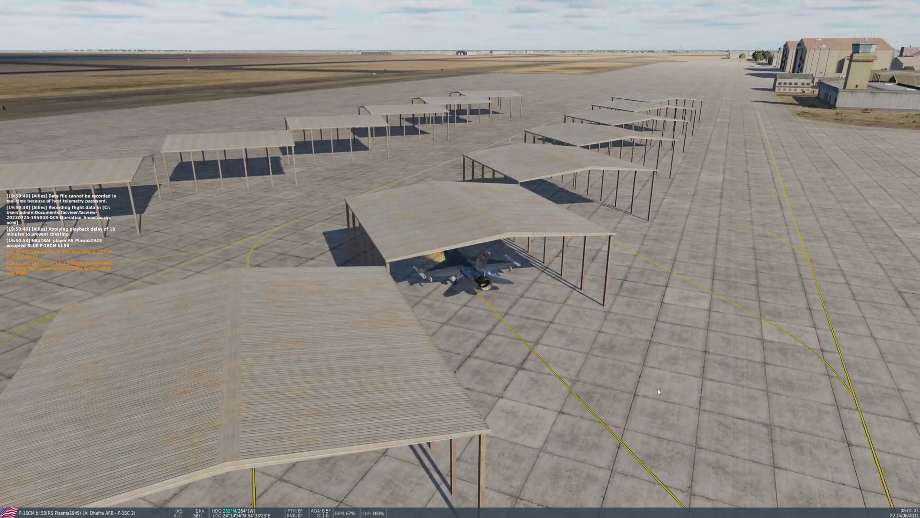
Step: Reply 'COOL BEANS' to all players in the in-game chat
{"action": "key", "text": "Tab"}
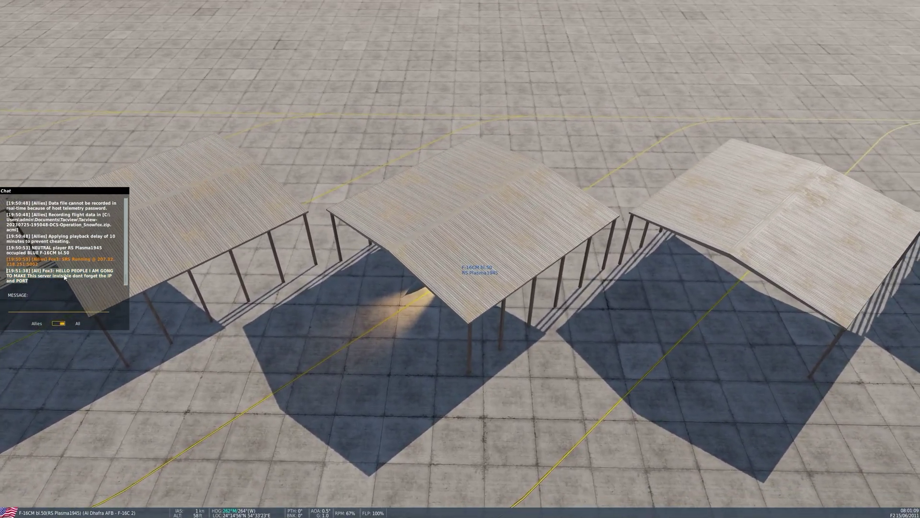
{"action": "left_click_drag", "start_coordinate": [62, 280], "coordinate": [61, 286]}
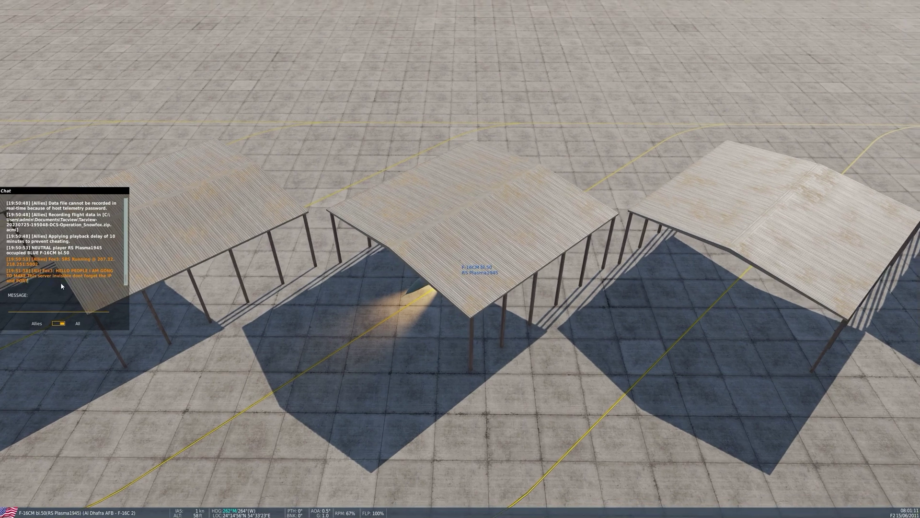
{"action": "left_click", "coordinate": [44, 310]}
{"action": "type", "text": "coOL BEANS"}
{"action": "key", "text": "Return"}
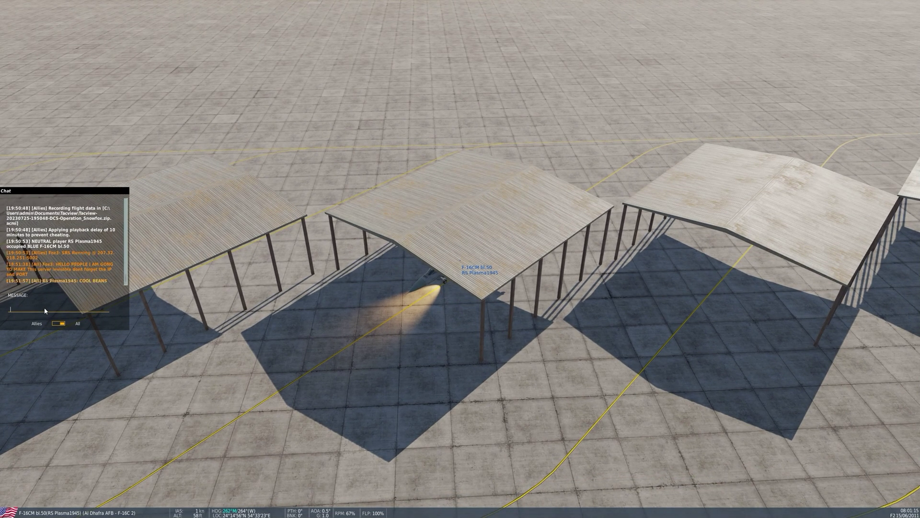
{"action": "key", "text": "alt+Tab"}
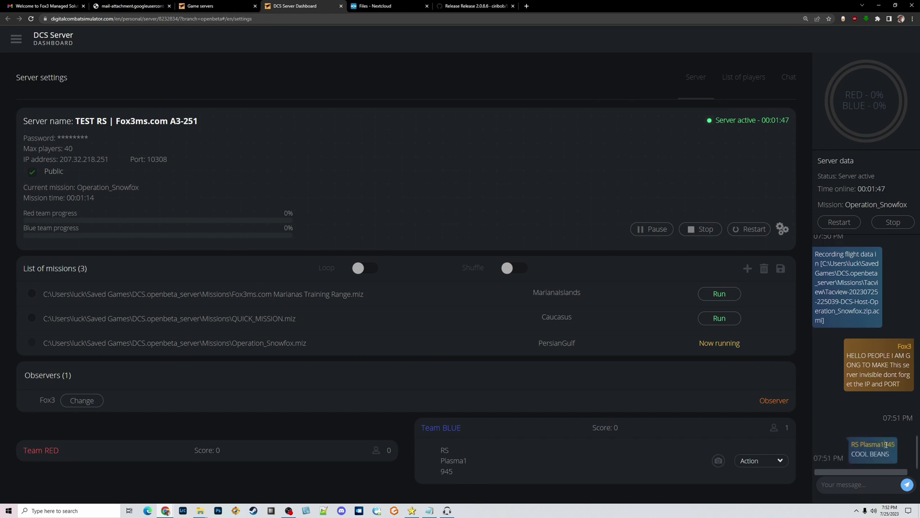
Step: Highlight the server's IP address and port in the dashboard
{"action": "left_click_drag", "start_coordinate": [852, 453], "coordinate": [886, 453]}
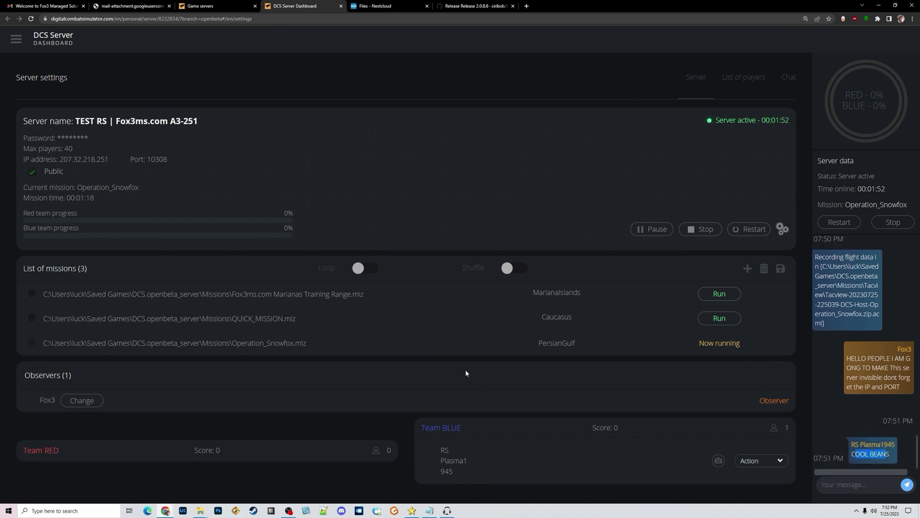
{"action": "left_click", "coordinate": [176, 170]}
{"action": "left_click_drag", "start_coordinate": [174, 162], "coordinate": [59, 159]}
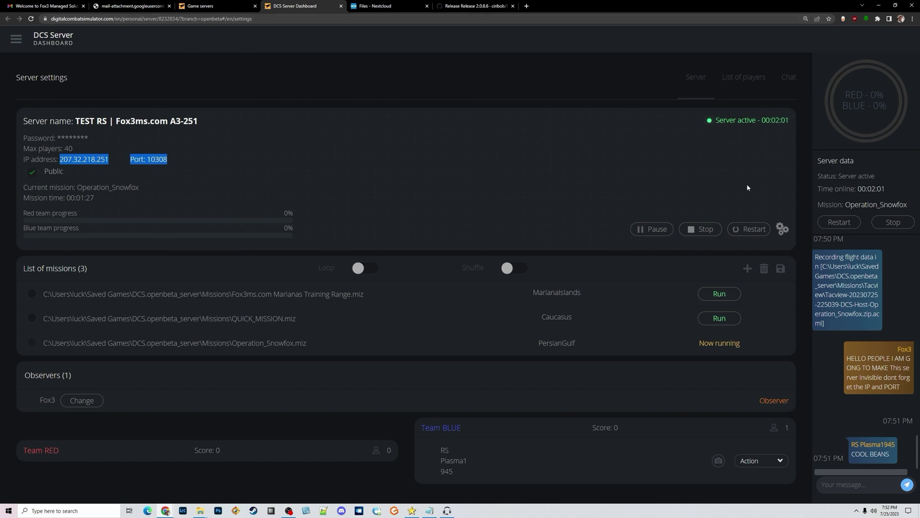
Step: Turn off Public in the server settings, save, and restart the server
{"action": "left_click", "coordinate": [781, 229]}
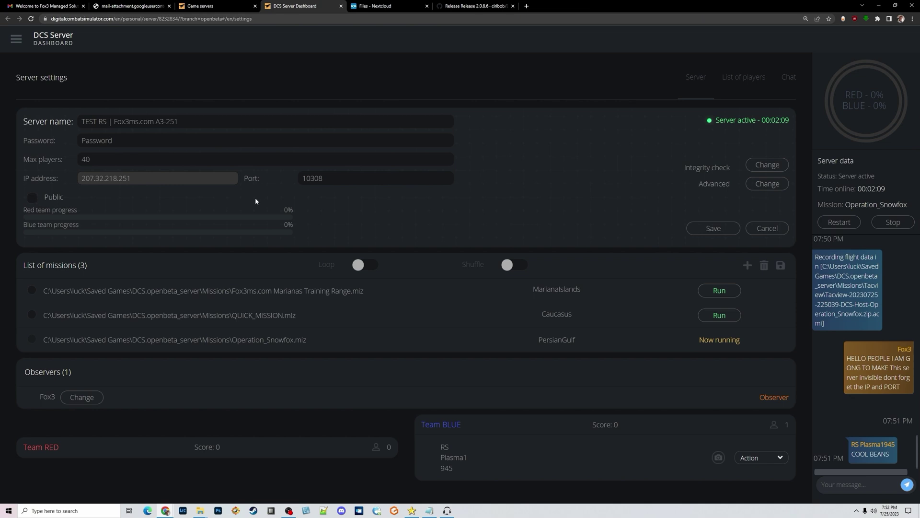
{"action": "left_click", "coordinate": [711, 230]}
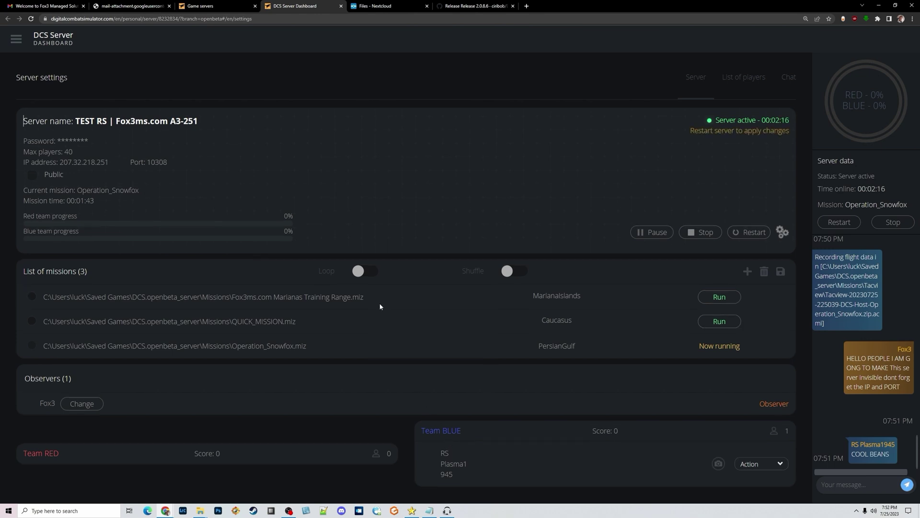
{"action": "left_click_drag", "start_coordinate": [683, 127], "coordinate": [753, 131]}
{"action": "left_click", "coordinate": [748, 232]}
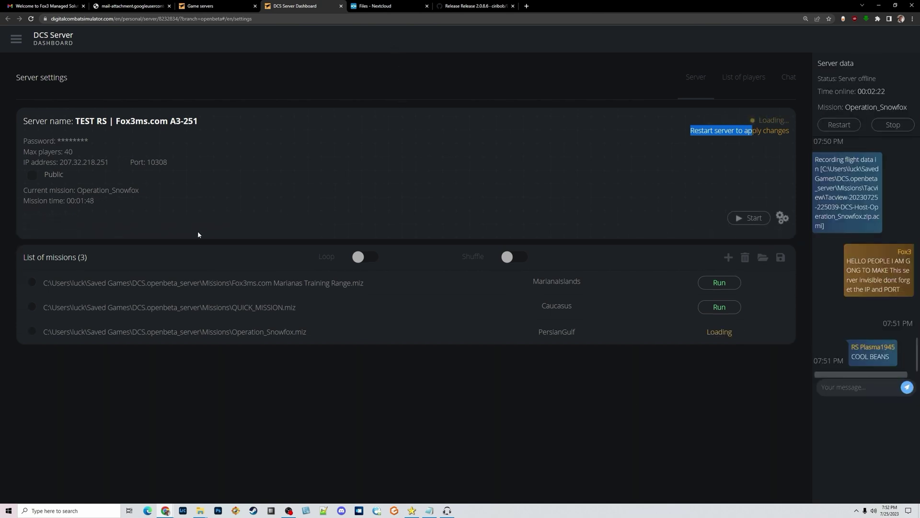
Step: Dismiss DCS's connection timed out warning and check the server dashboard
{"action": "key", "text": "alt+Tab"}
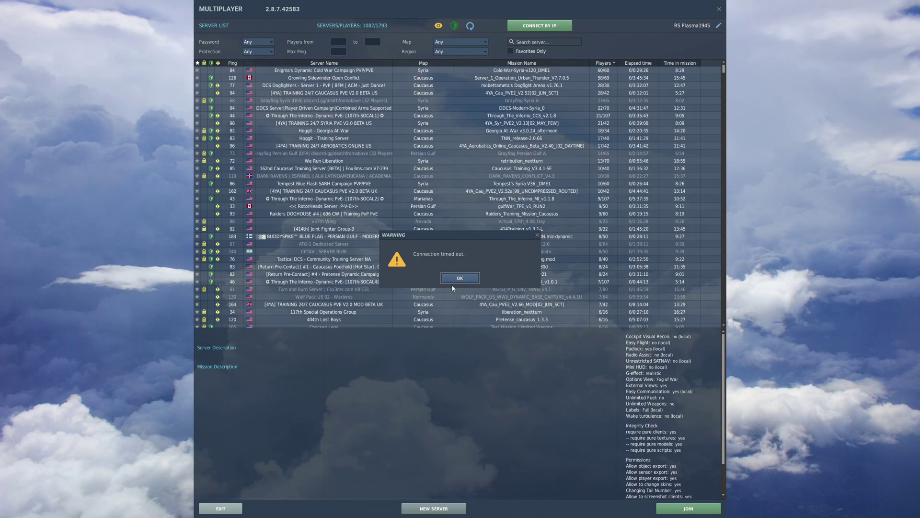
{"action": "left_click", "coordinate": [455, 279]}
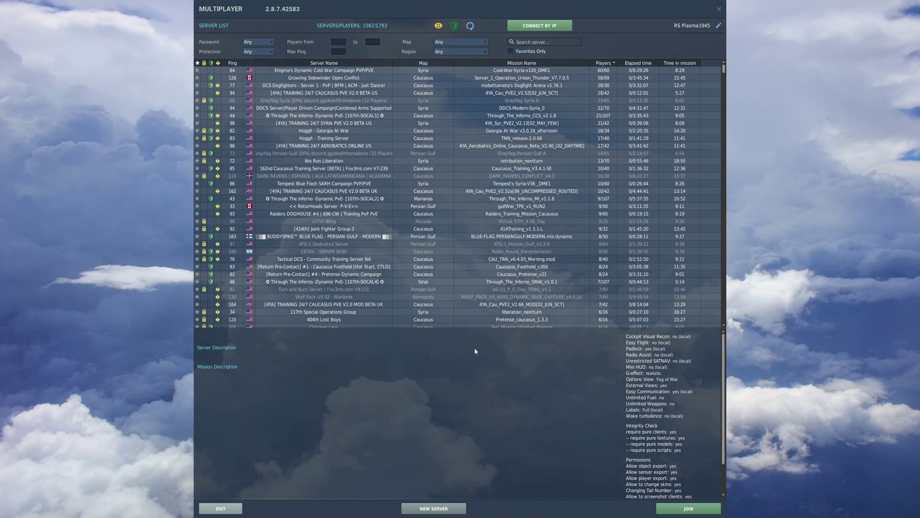
{"action": "key", "text": "alt+Tab"}
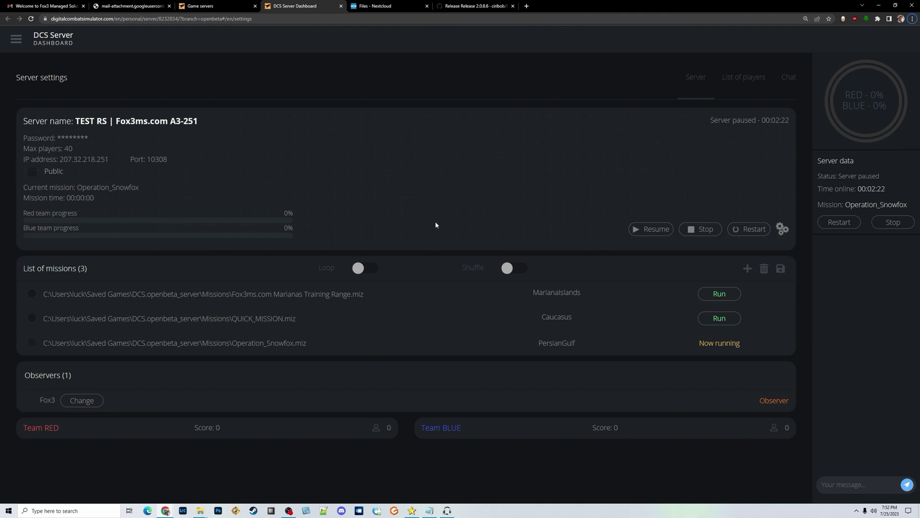
Step: Refresh the DCS multiplayer server list to 1377 servers and scroll through it
{"action": "key", "text": "alt+Tab"}
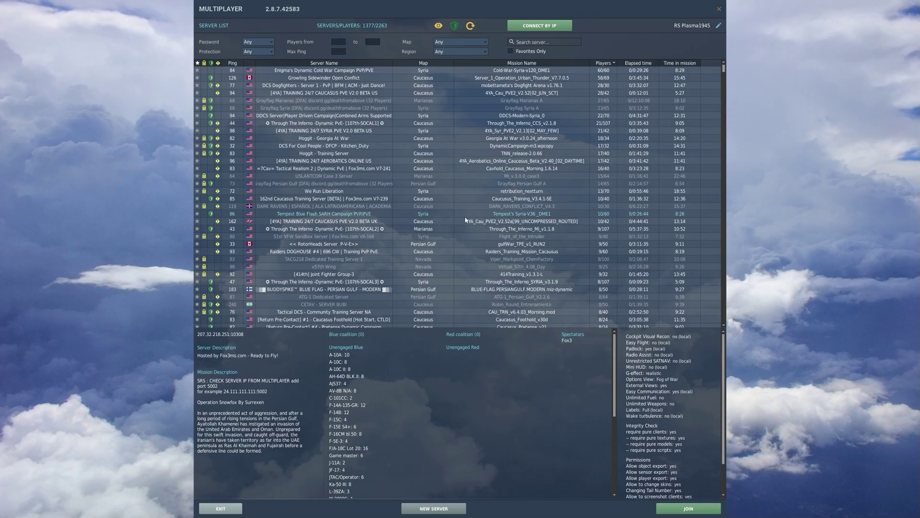
{"action": "left_click", "coordinate": [472, 27]}
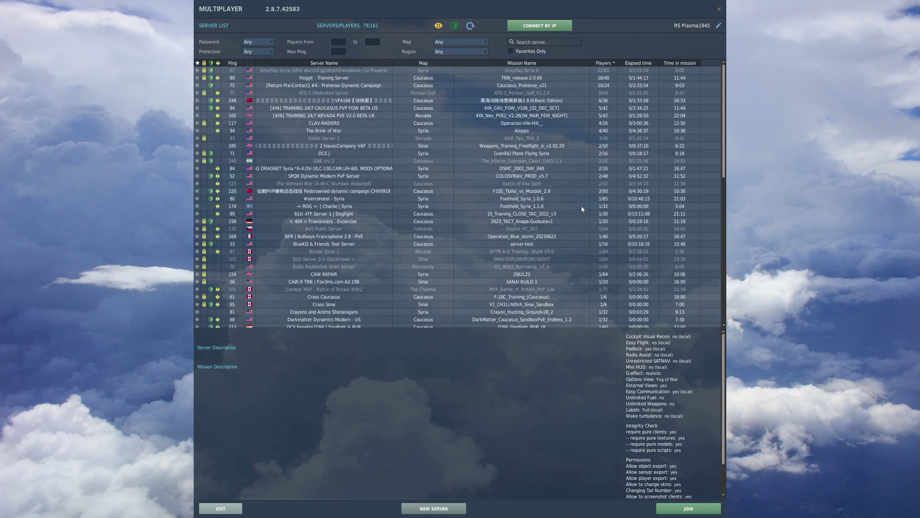
{"action": "scroll", "coordinate": [546, 171], "scroll_direction": "down", "scroll_amount": 5}
{"action": "left_click_drag", "start_coordinate": [723, 98], "coordinate": [746, 319]}
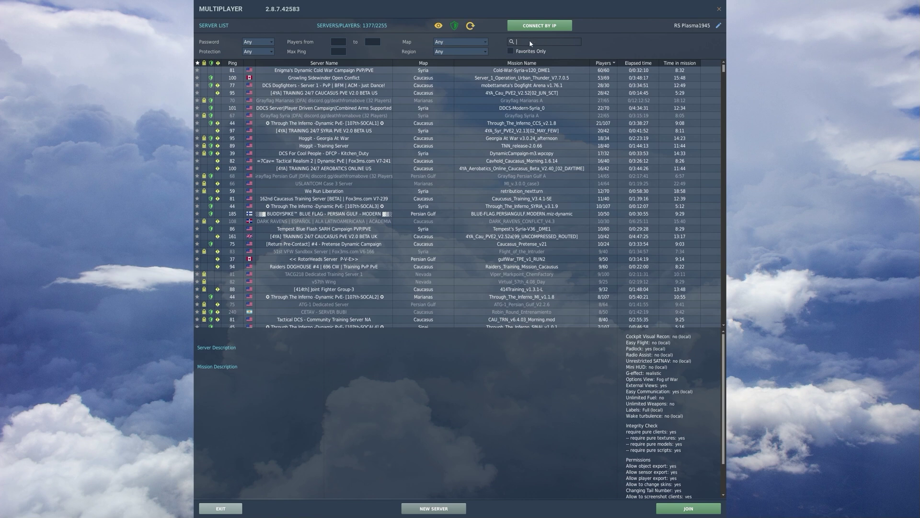
Step: Search the server list for '251', 'RS' and 'test', ending on '251' with no matches
{"action": "type", "text": "251"}
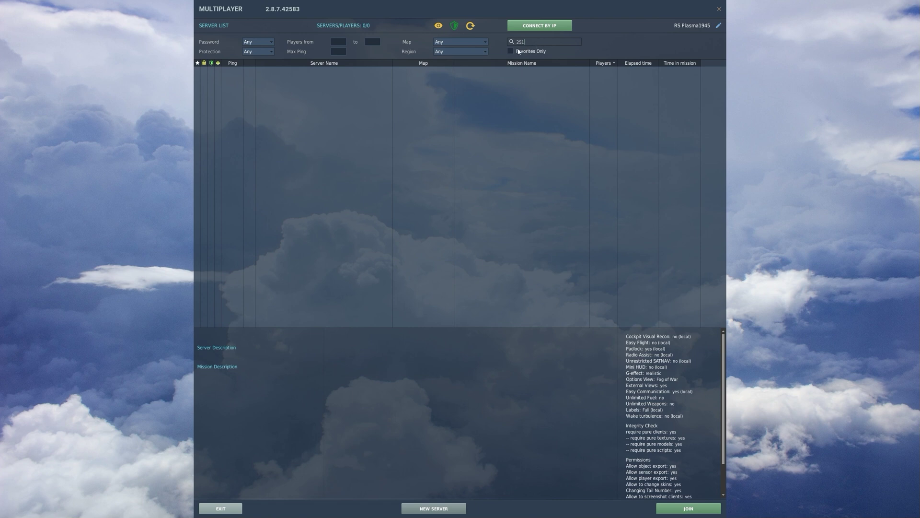
{"action": "key", "text": "BackSpace"}
{"action": "key", "text": "BackSpace"}
{"action": "key", "text": "BackSpace"}
{"action": "type", "text": "RS"}
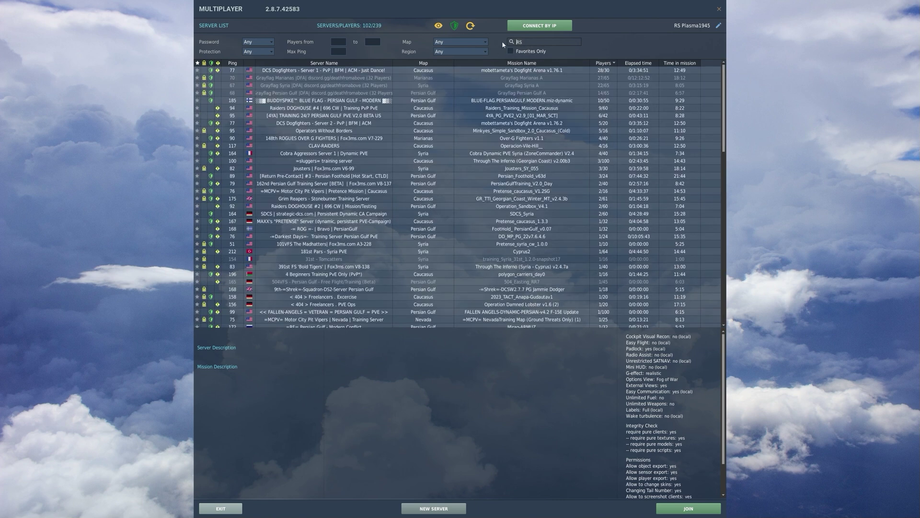
{"action": "key", "text": "BackSpace"}
{"action": "key", "text": "BackSpace"}
{"action": "type", "text": "test"}
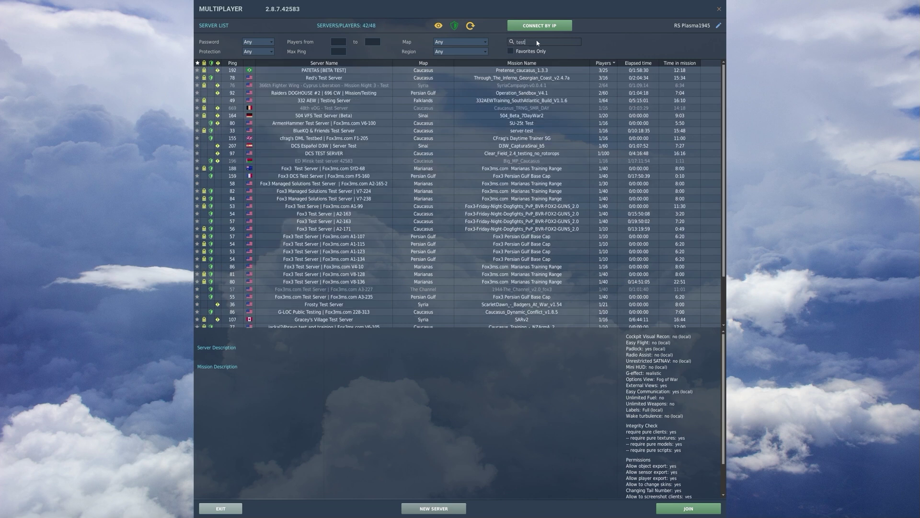
{"action": "key", "text": "BackSpace"}
{"action": "key", "text": "BackSpace"}
{"action": "key", "text": "BackSpace"}
{"action": "key", "text": "BackSpace"}
{"action": "type", "text": "251"}
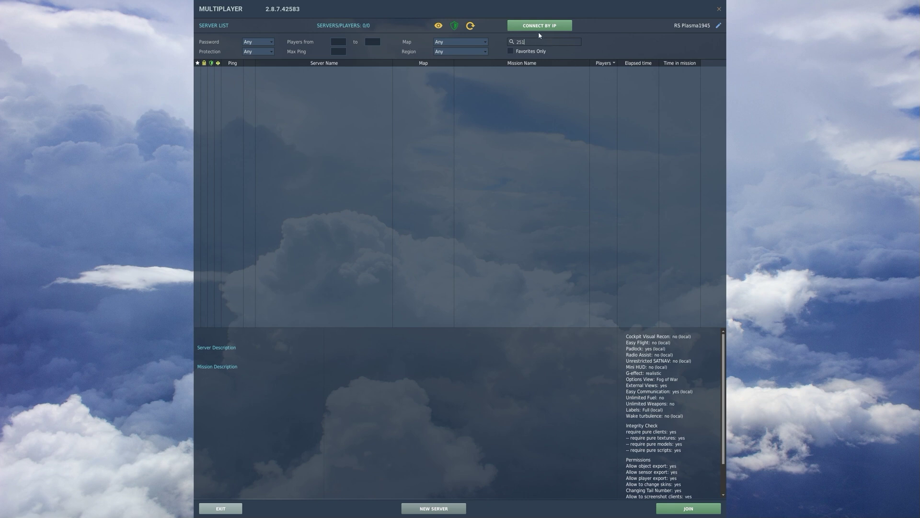
{"action": "key", "text": "alt+Tab"}
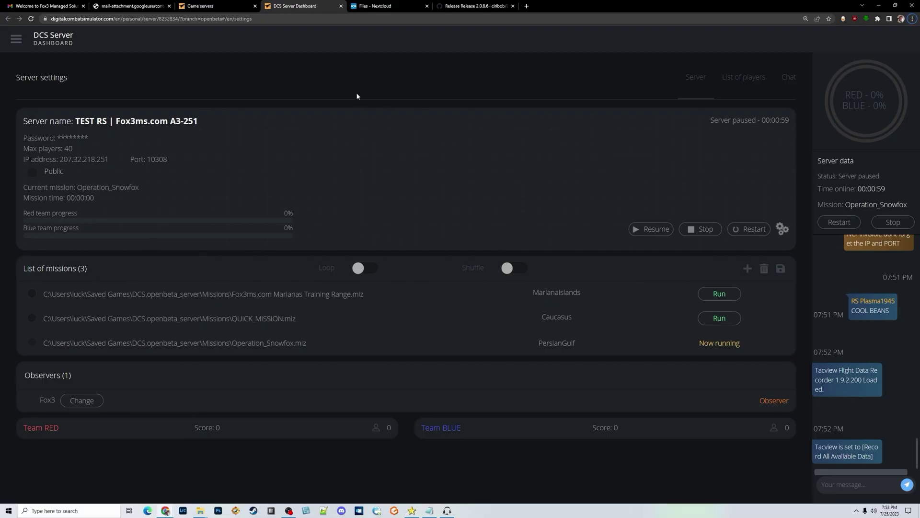
Step: Select the server's IP address and port on the dashboard for copying
{"action": "left_click_drag", "start_coordinate": [118, 161], "coordinate": [58, 158]}
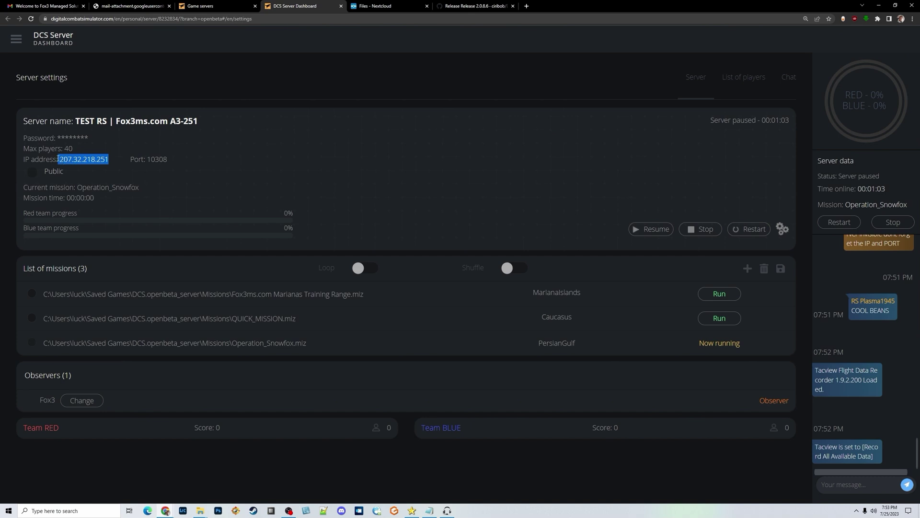
{"action": "left_click_drag", "start_coordinate": [166, 159], "coordinate": [59, 159]}
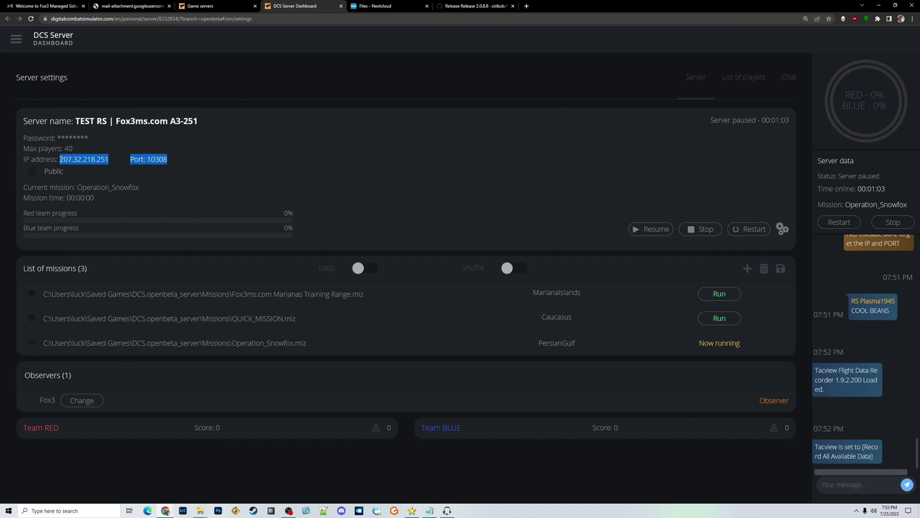
{"action": "double_click", "coordinate": [68, 139]}
{"action": "left_click_drag", "start_coordinate": [167, 159], "coordinate": [61, 159]}
Step: Connect by IP to 207.32.218.251:10308 using the server password
{"action": "key", "text": "alt+Tab"}
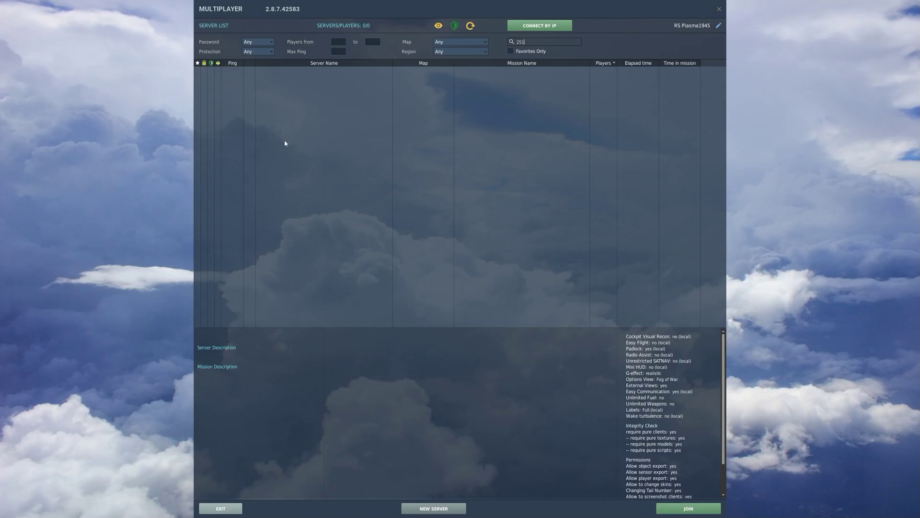
{"action": "left_click", "coordinate": [568, 26]}
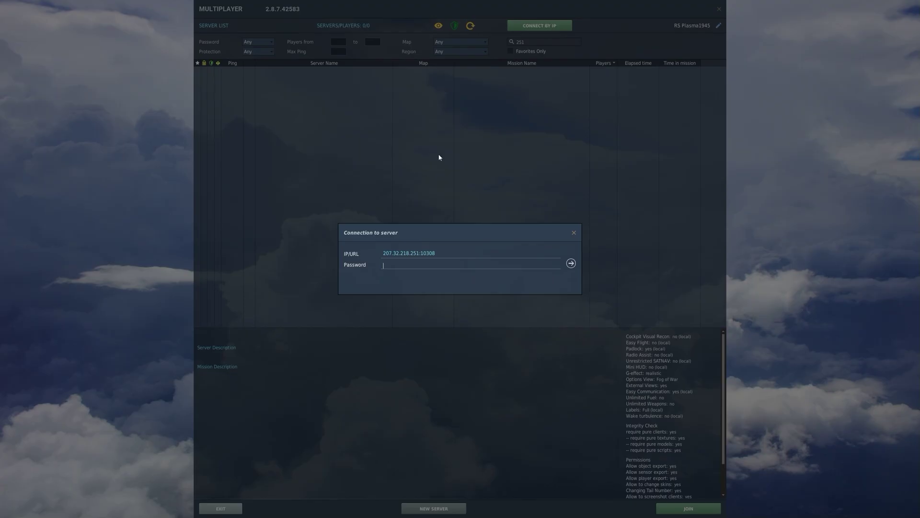
{"action": "left_click_drag", "start_coordinate": [442, 252], "coordinate": [368, 255]}
{"action": "type", "text": "207.32.218.251Port: 10308"}
{"action": "left_click", "coordinate": [421, 255]}
{"action": "key", "text": "Delete"}
{"action": "key", "text": "Delete"}
{"action": "key", "text": "Delete"}
{"action": "key", "text": "Delete"}
{"action": "key", "text": "Delete"}
{"action": "left_click", "coordinate": [570, 263]}
{"action": "key", "text": "Return"}
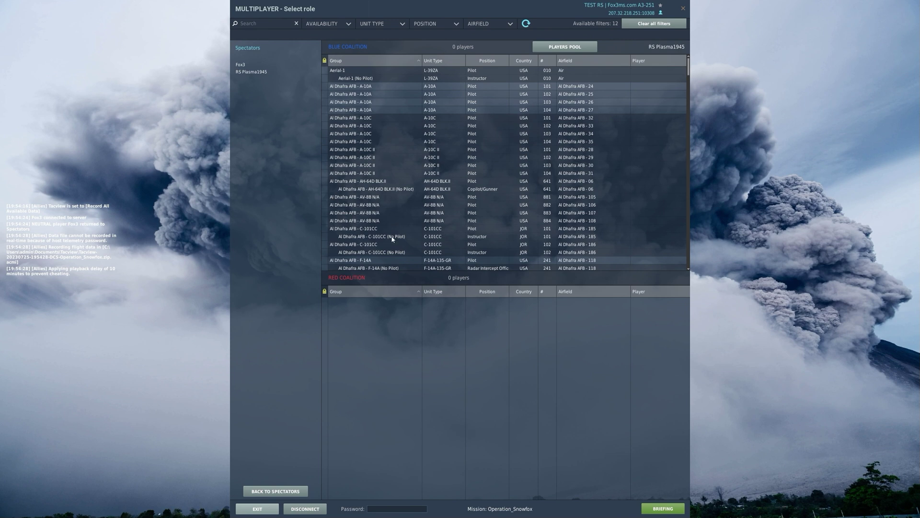
Step: Take blue A-10A slot 101, fly into Operation Snowfox, and switch to external view
{"action": "left_click", "coordinate": [370, 89]}
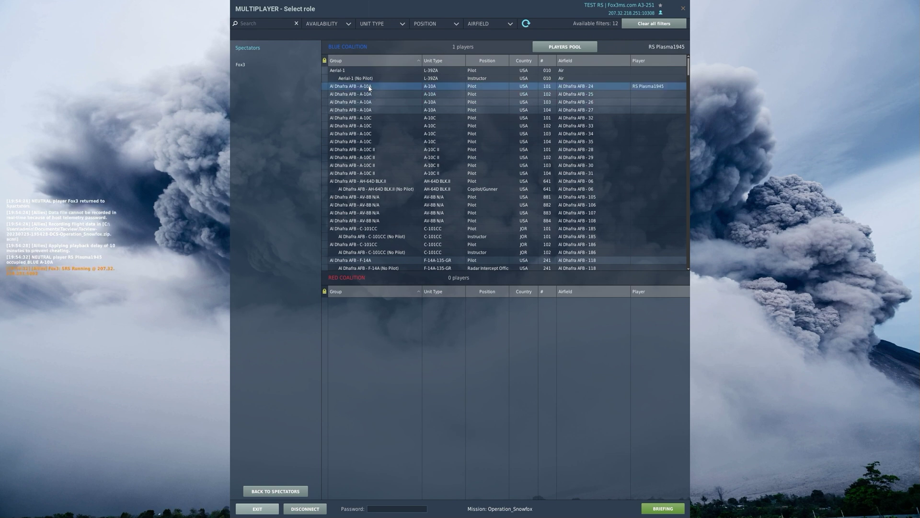
{"action": "left_click", "coordinate": [663, 508]}
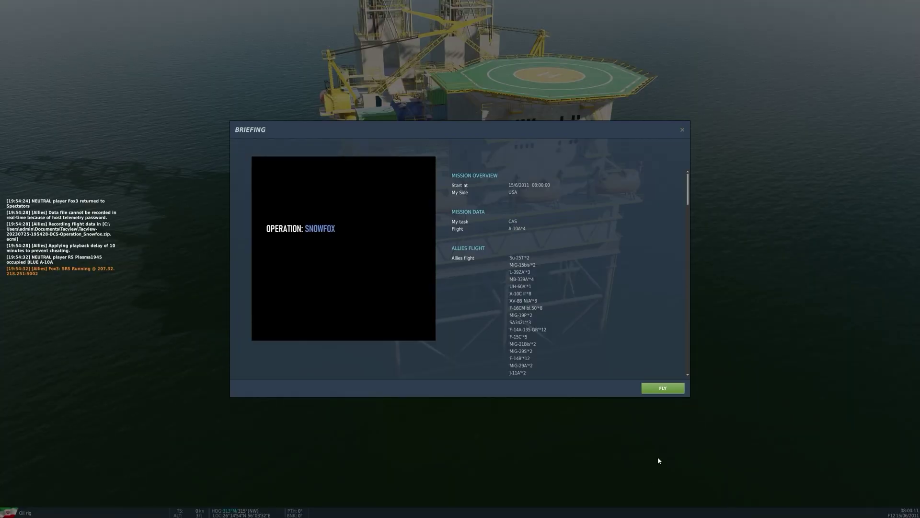
{"action": "left_click", "coordinate": [654, 389]}
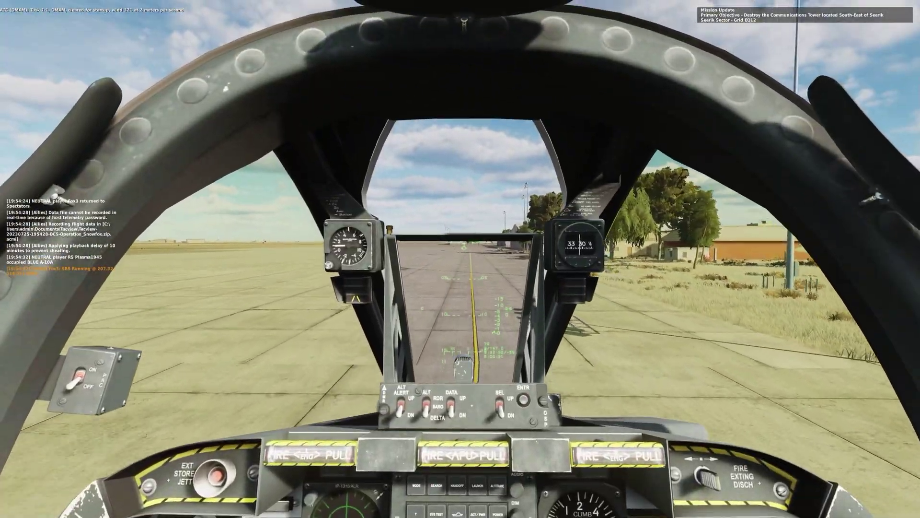
{"action": "key", "text": "F2"}
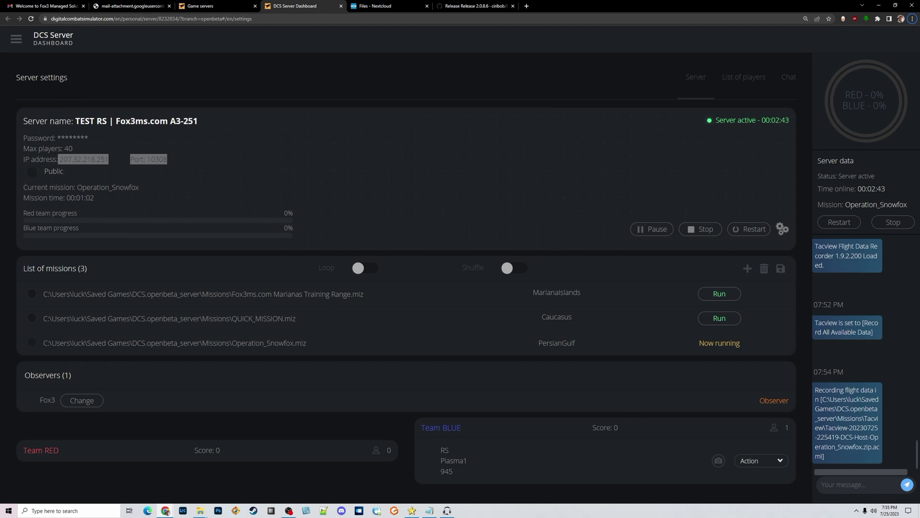
{"action": "left_click", "coordinate": [389, 8]}
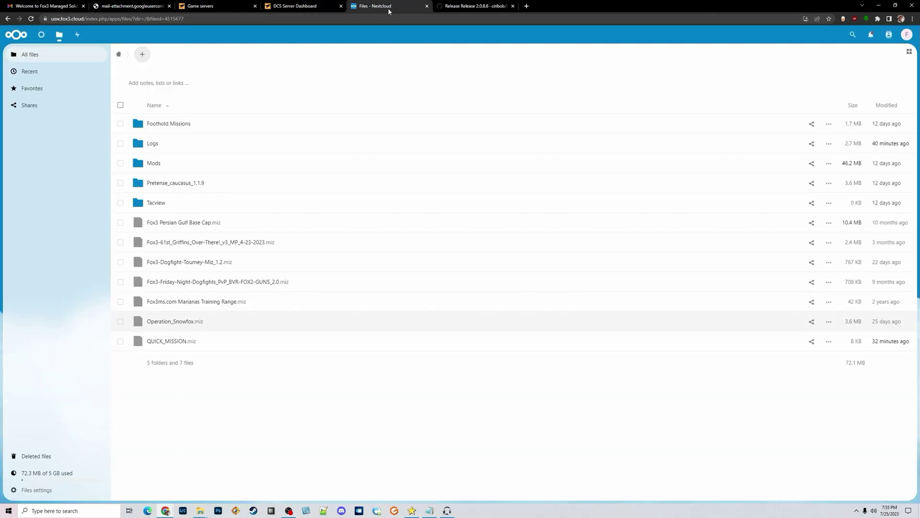
{"action": "left_click", "coordinate": [155, 203]}
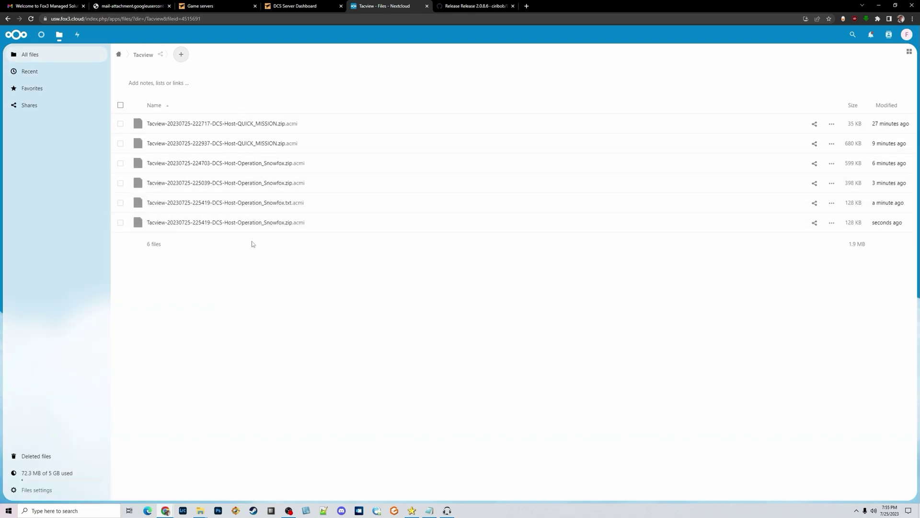
{"action": "left_click", "coordinate": [234, 146]}
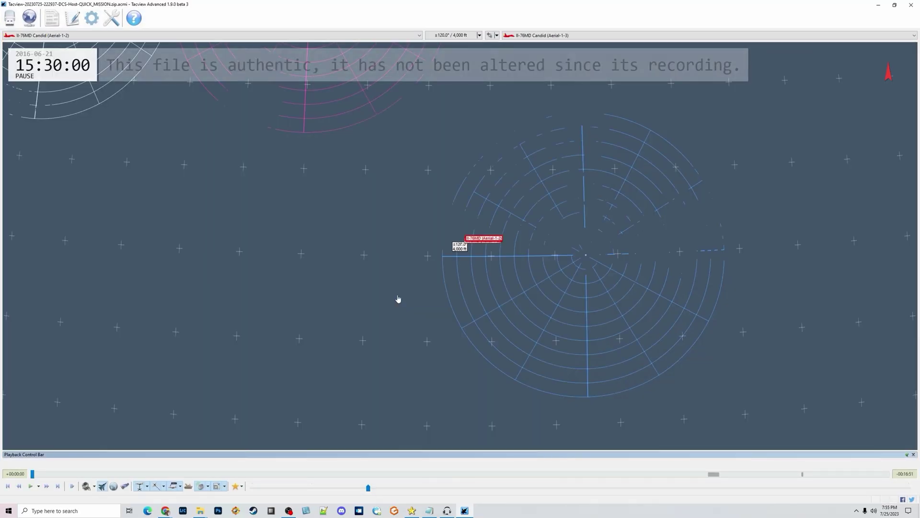
Step: Zoom in, track the Su-27 Flanker, and rotate the camera to a horizon view
{"action": "scroll", "coordinate": [461, 280], "scroll_direction": "up", "scroll_amount": 5}
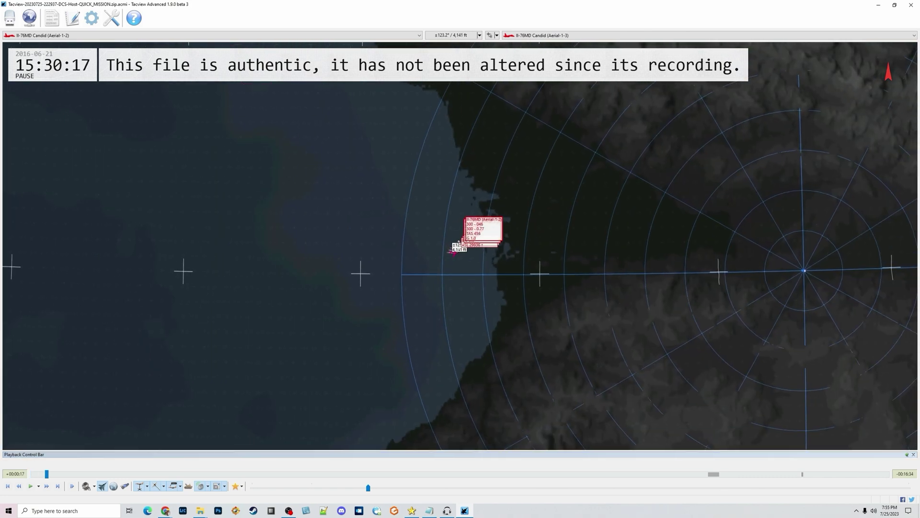
{"action": "left_click", "coordinate": [460, 329]}
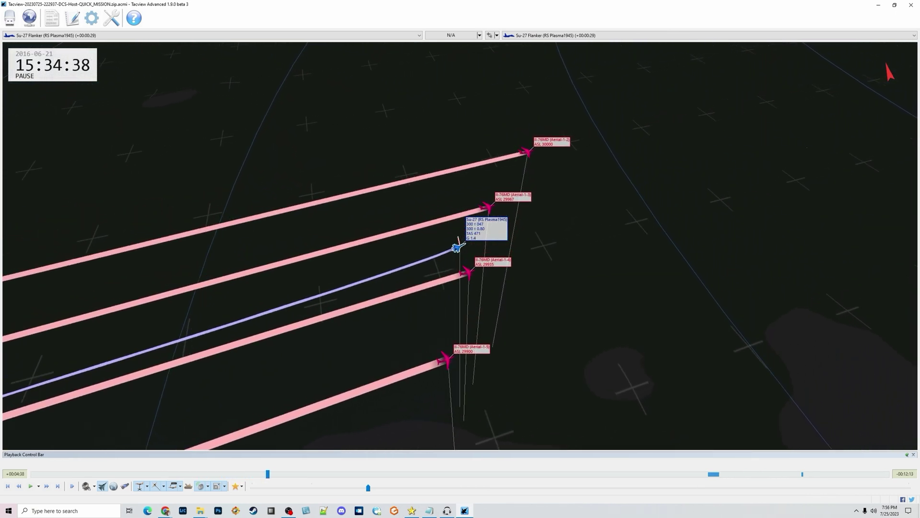
{"action": "left_click_drag", "start_coordinate": [512, 213], "coordinate": [544, 247]}
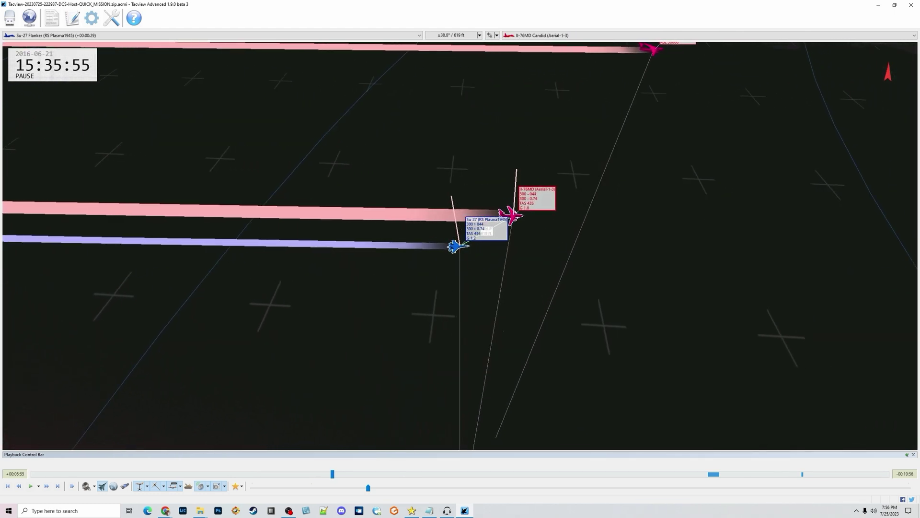
{"action": "left_click_drag", "start_coordinate": [562, 275], "coordinate": [551, 273]}
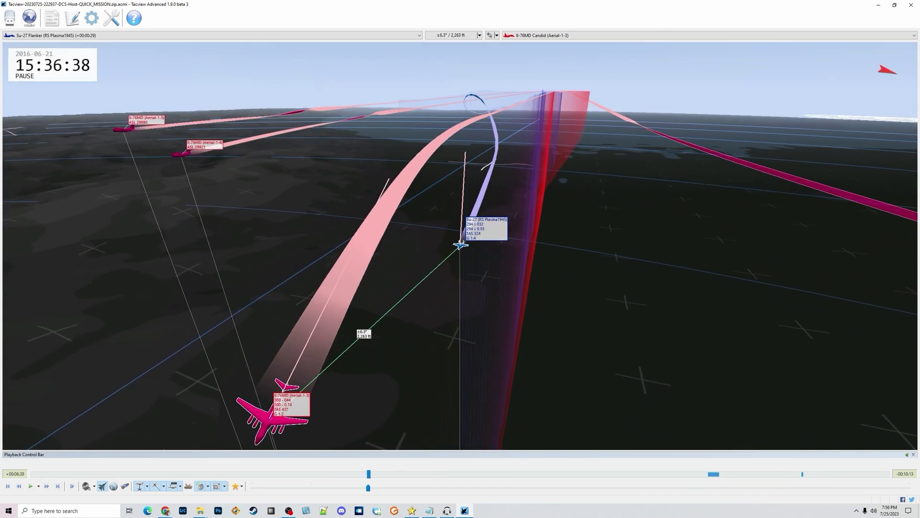